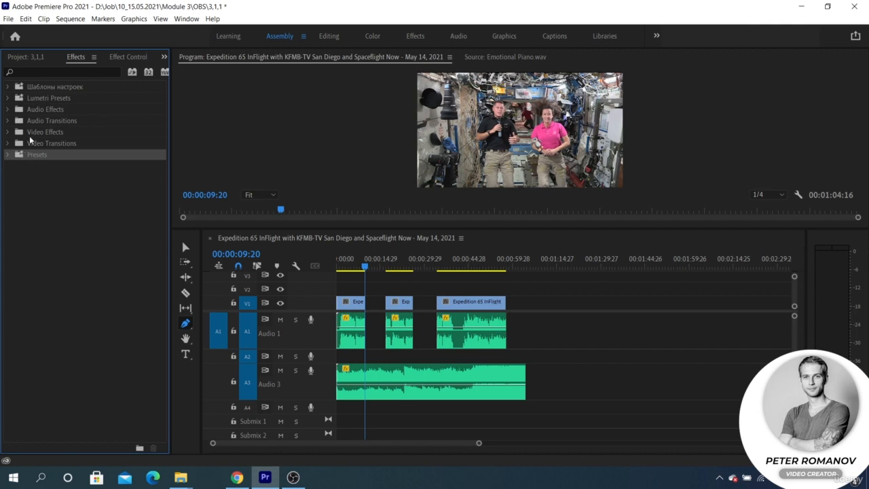
Look through Lumetri Presets and Audio Effects, then expand Audio Transitions to show Crossfade.
click(50, 100)
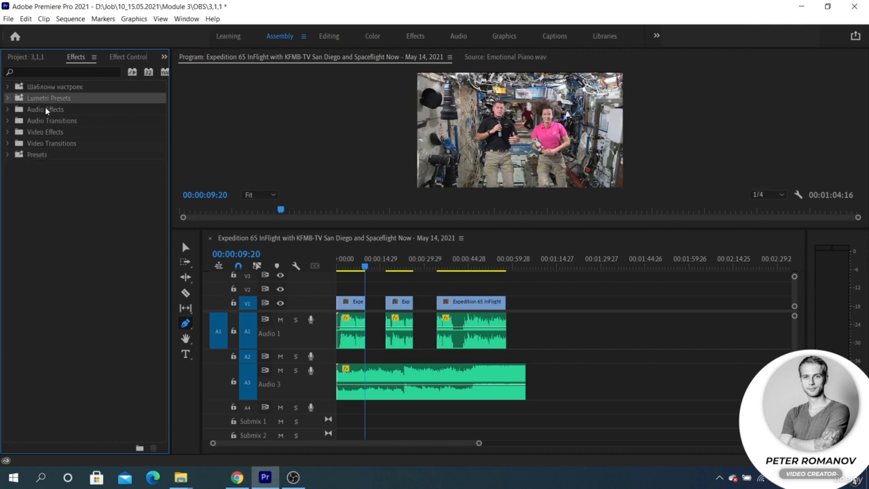
click(45, 110)
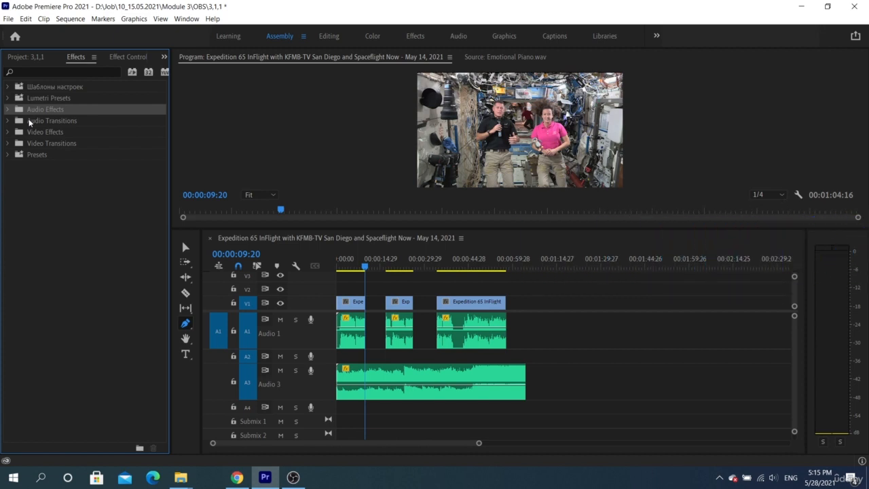
click(30, 122)
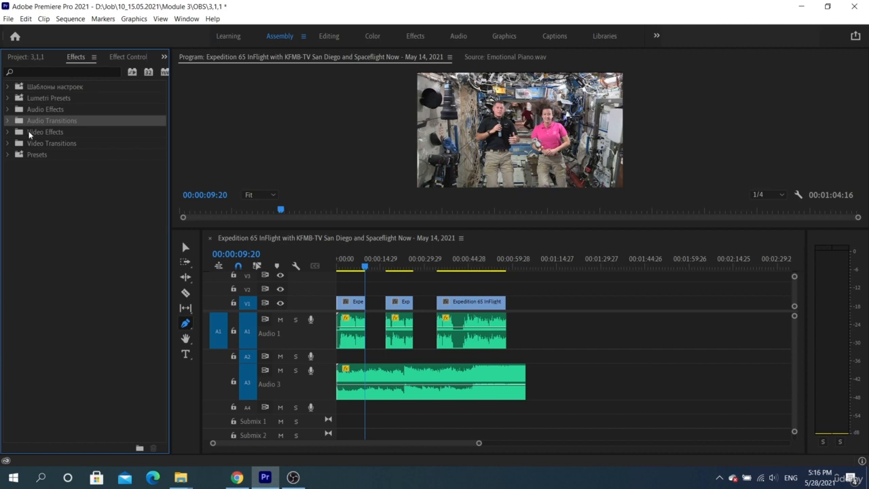
click(7, 121)
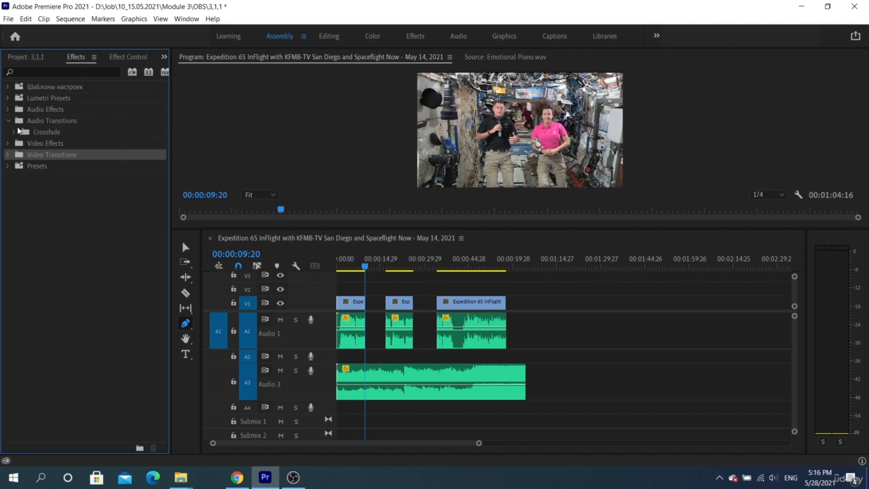
Expand Crossfade and place a Constant Gain transition at the start of the Audio 3 clip.
click(15, 131)
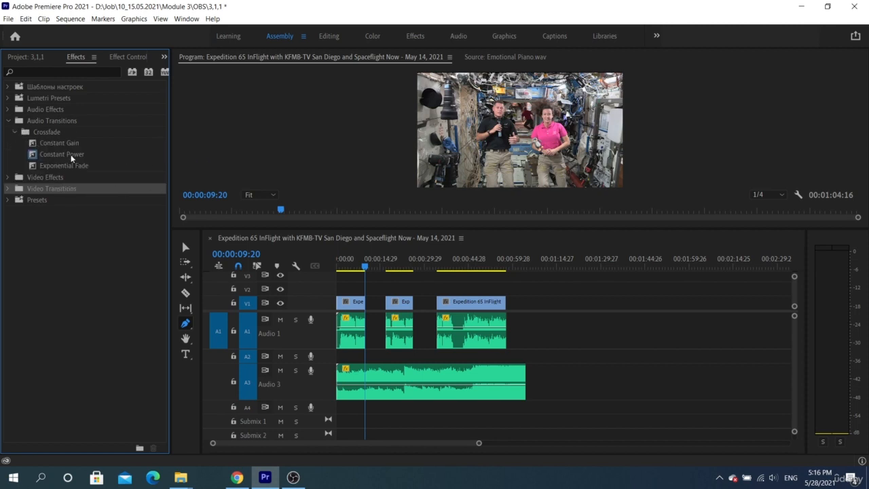
click(80, 143)
click(81, 154)
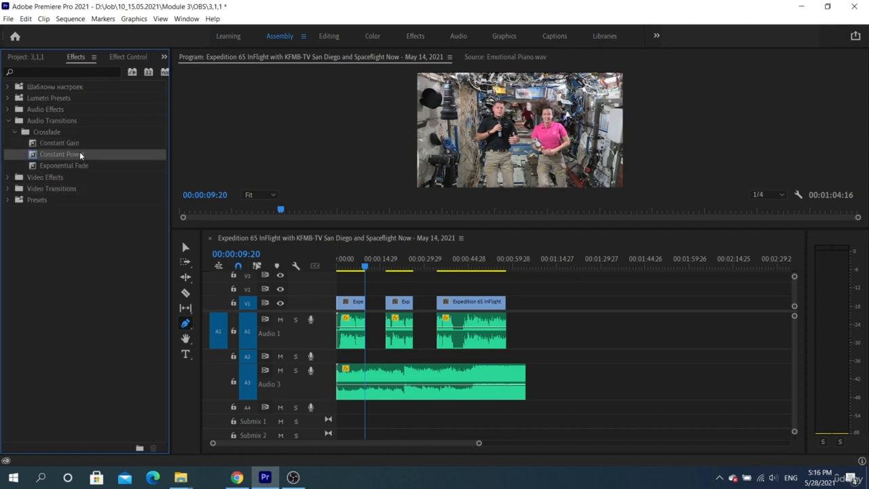
click(80, 165)
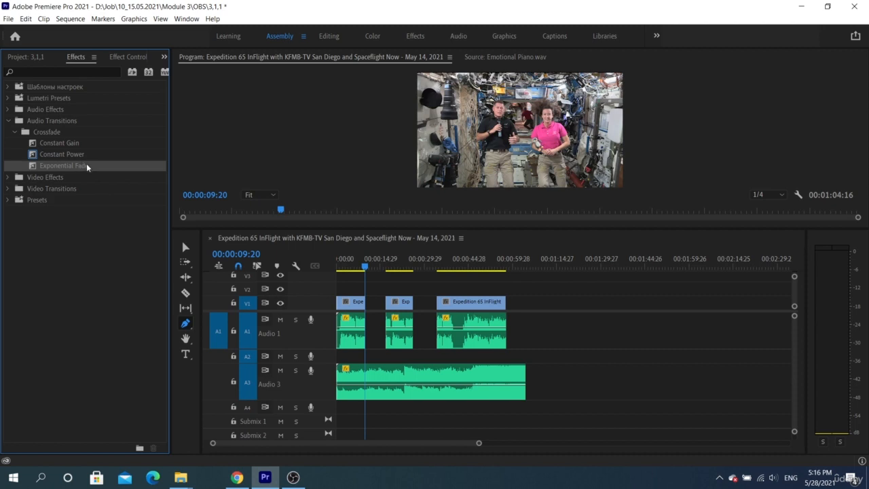
drag(68, 144, 343, 385)
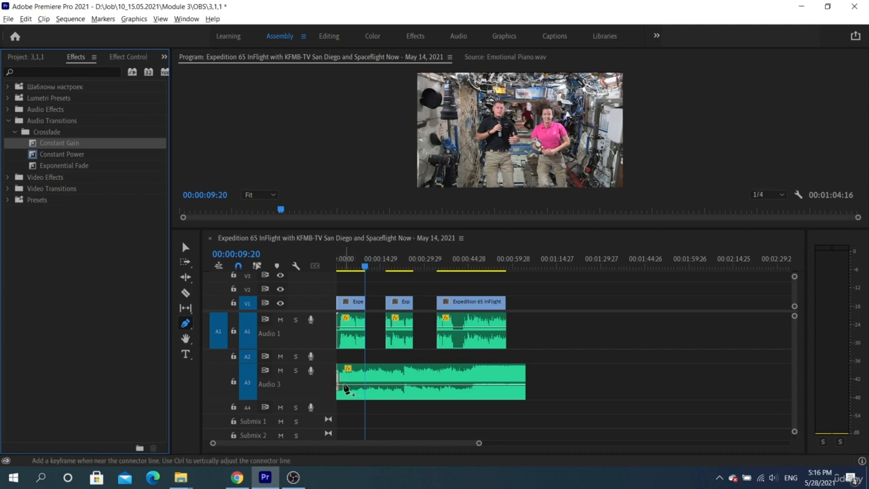
Mute Audio 1 and play the sequence from the start to hear the crossfade.
key(=)
key(=)
scroll(353, 386, down, 1)
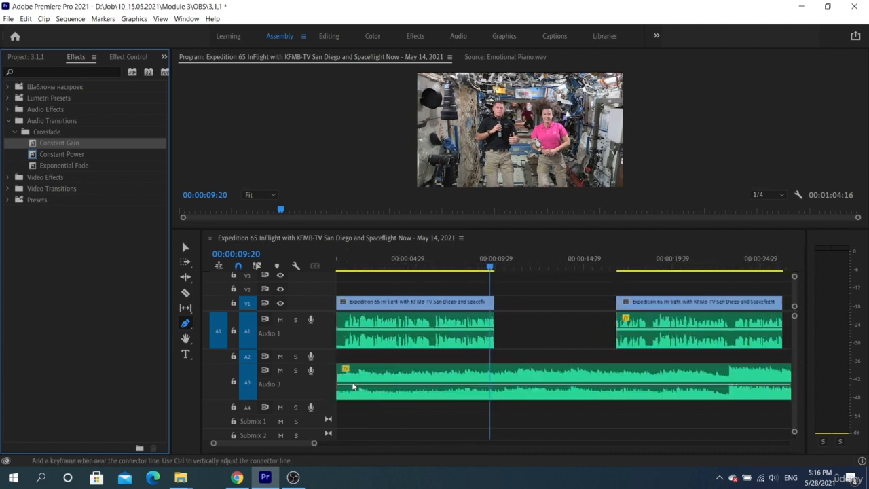
scroll(353, 386, up, 1)
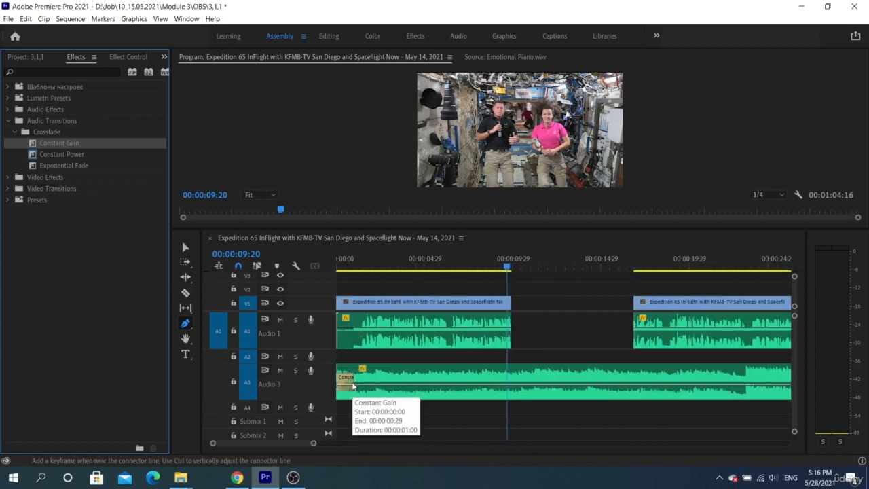
click(280, 319)
key(Home)
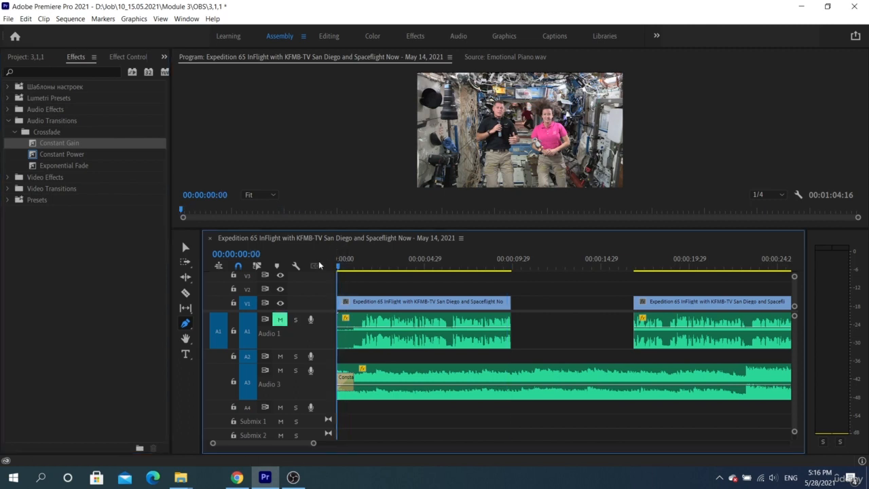
key(space)
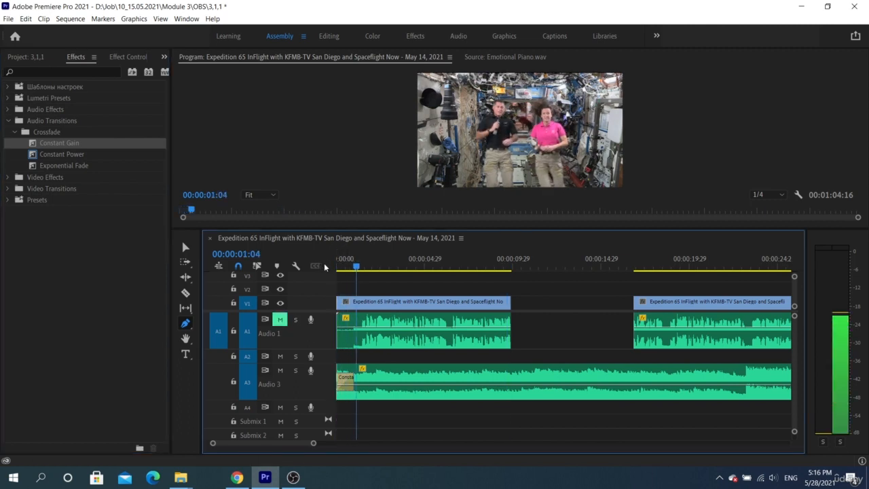
key(v)
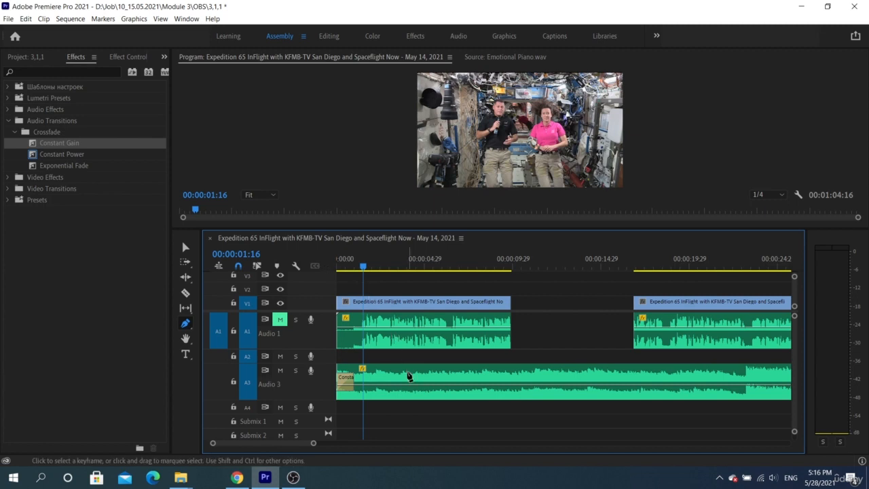
Lengthen the Constant Gain crossfade, play it back, then undo the lengthening.
key(Home)
drag(352, 377, 390, 378)
key(space)
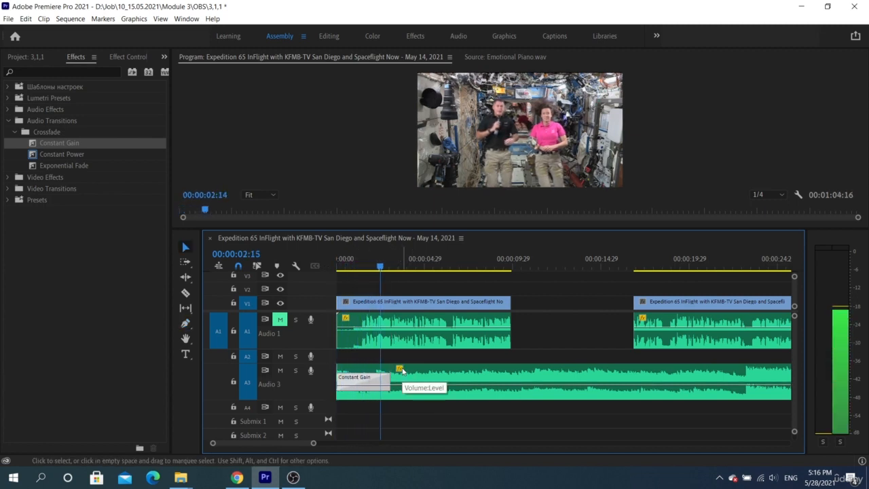
key(space)
key(ctrl+z)
Razor-cut Audio 3 twice, delete the middle piece and ripple-delete the remaining gap.
key(c)
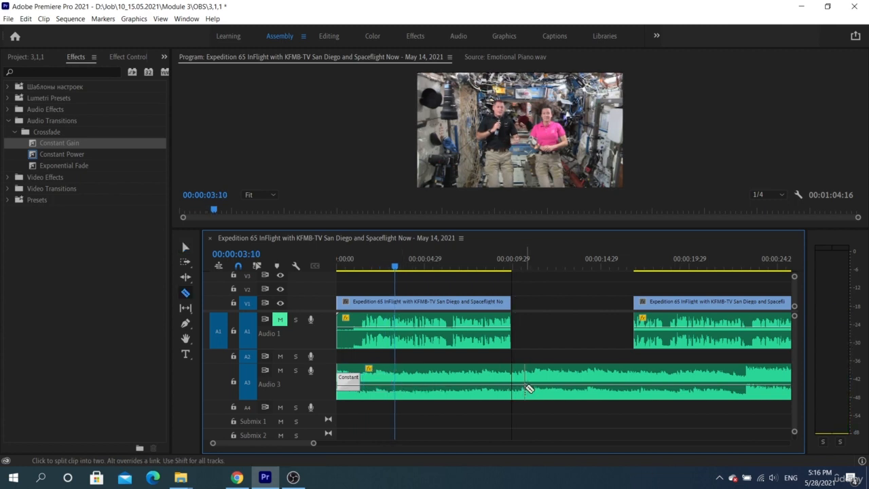
click(524, 388)
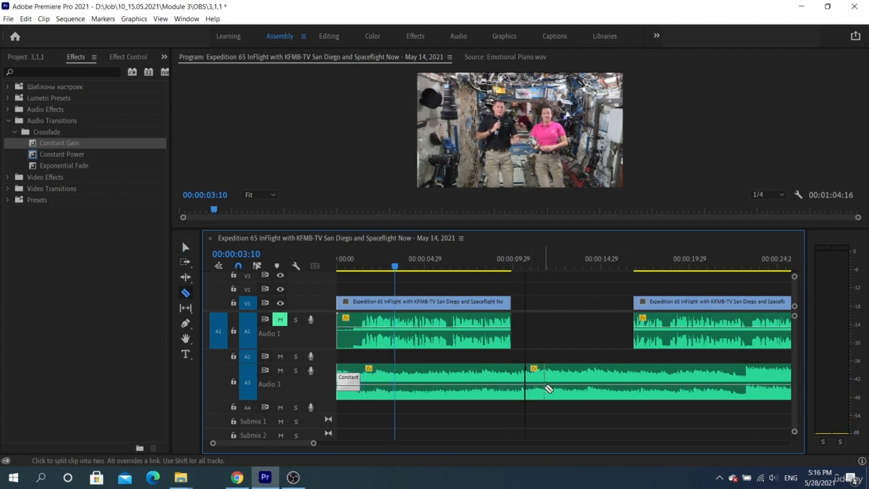
click(580, 388)
key(v)
click(552, 391)
key(Delete)
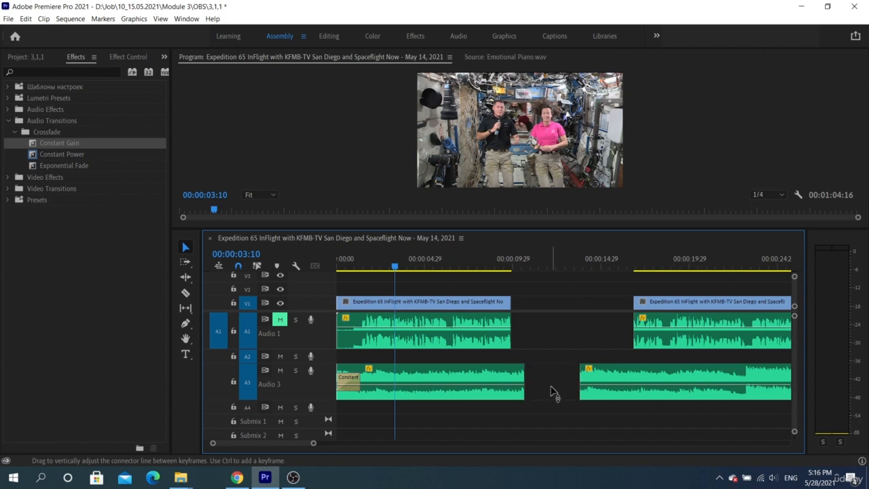
click(551, 391)
key(Delete)
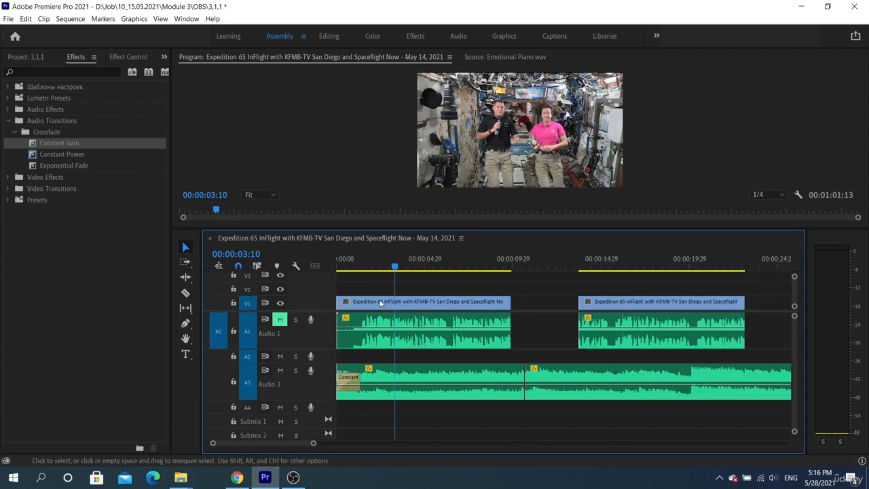
Place a Constant Gain crossfade on the new Audio 3 cut.
click(70, 154)
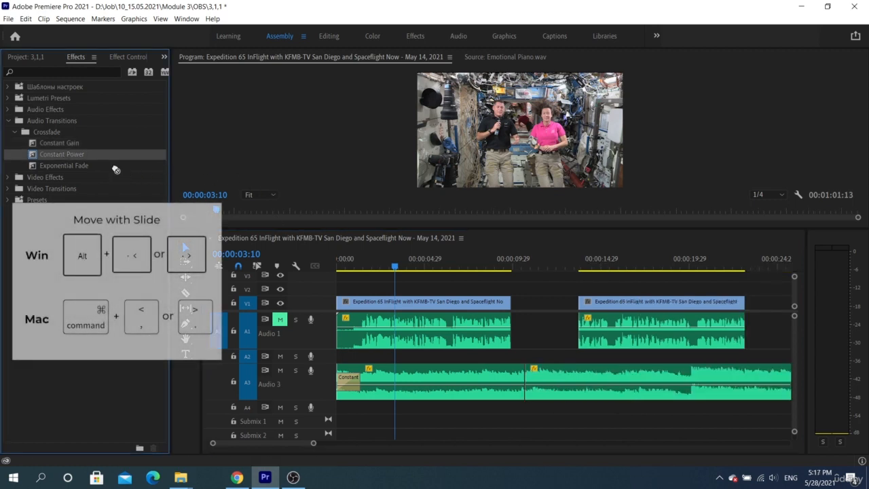
drag(70, 143, 524, 382)
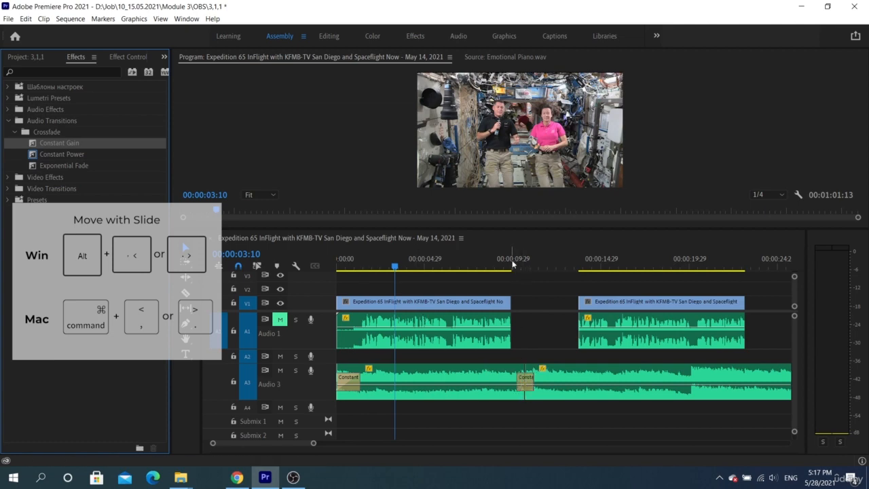
click(512, 265)
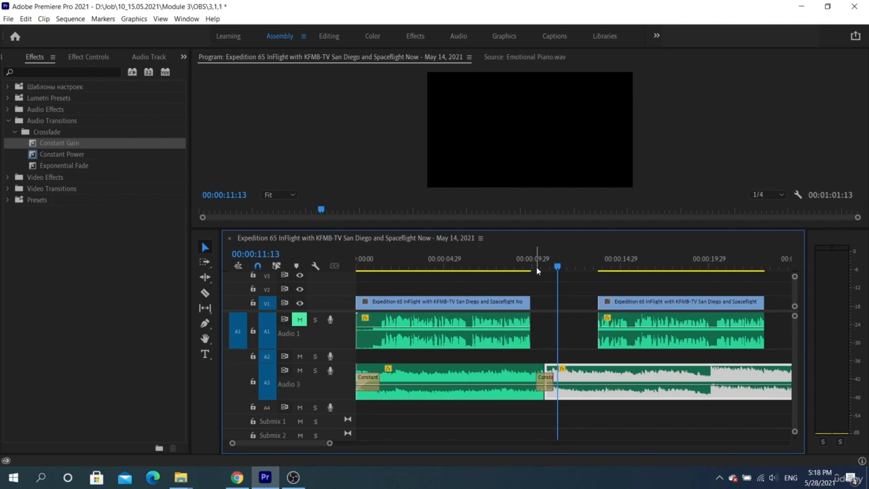
click(535, 268)
click(563, 268)
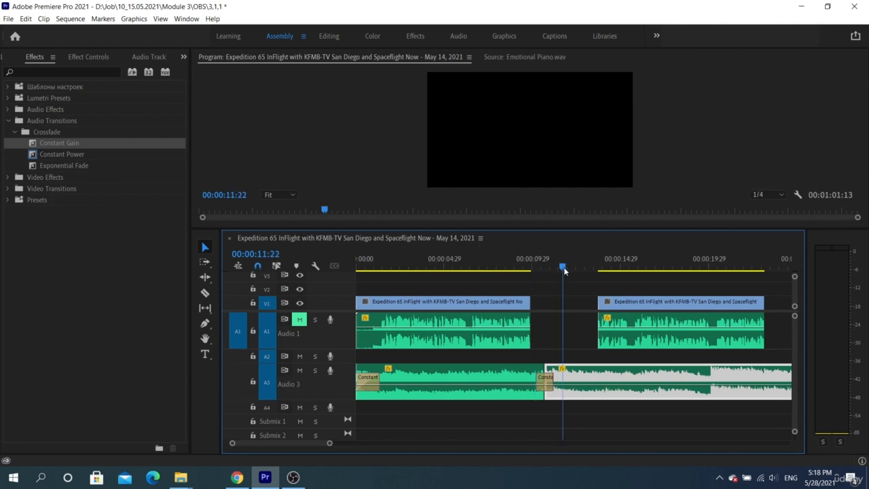
key(shift+k)
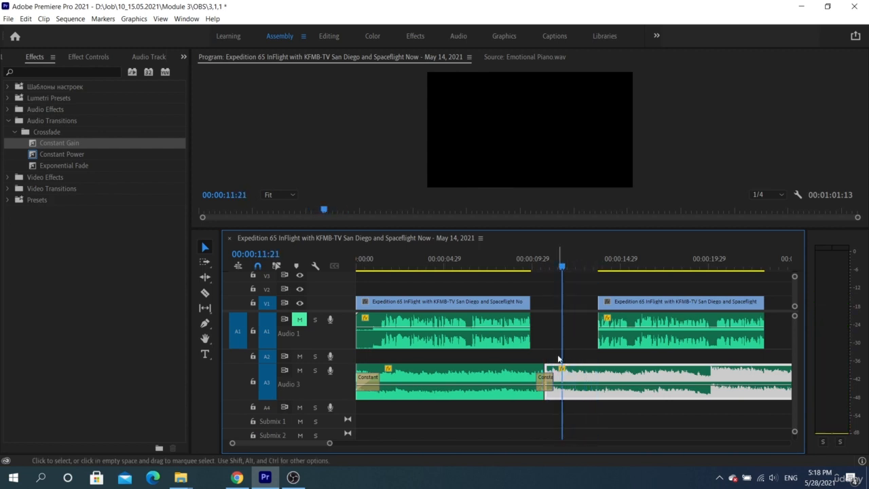
key(shift+k)
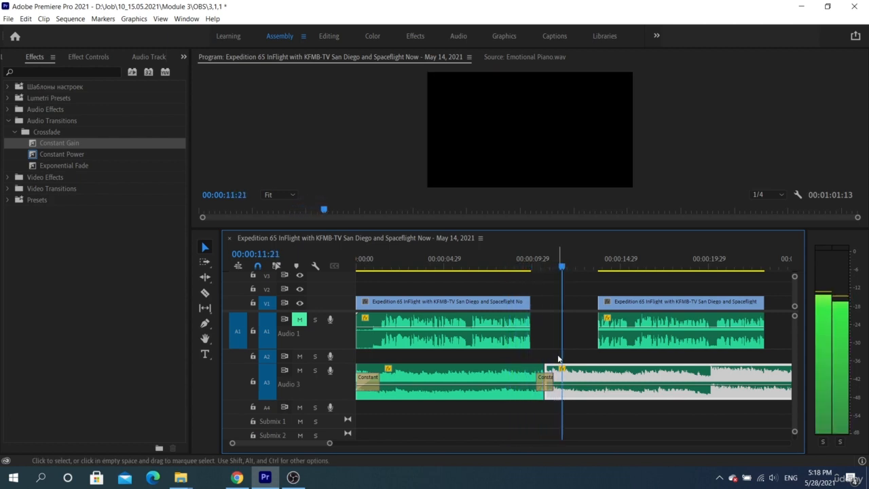
click(555, 409)
click(536, 264)
key(space)
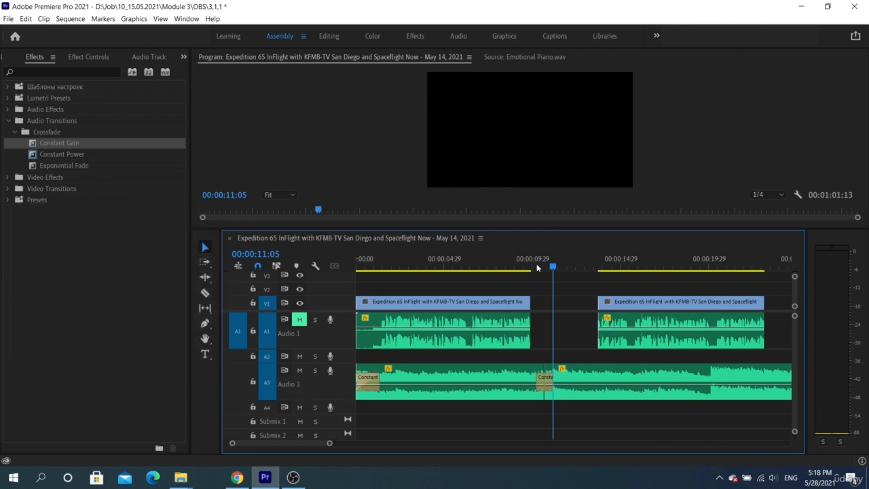
click(530, 267)
key(space)
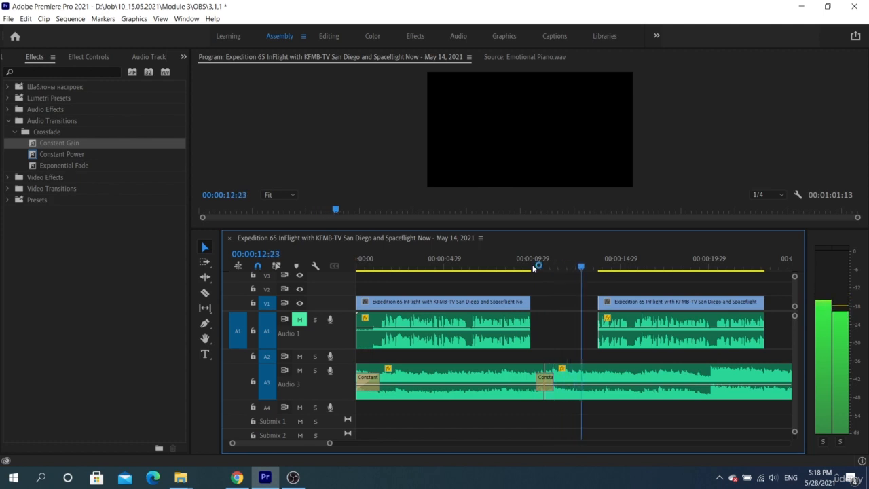
key(space)
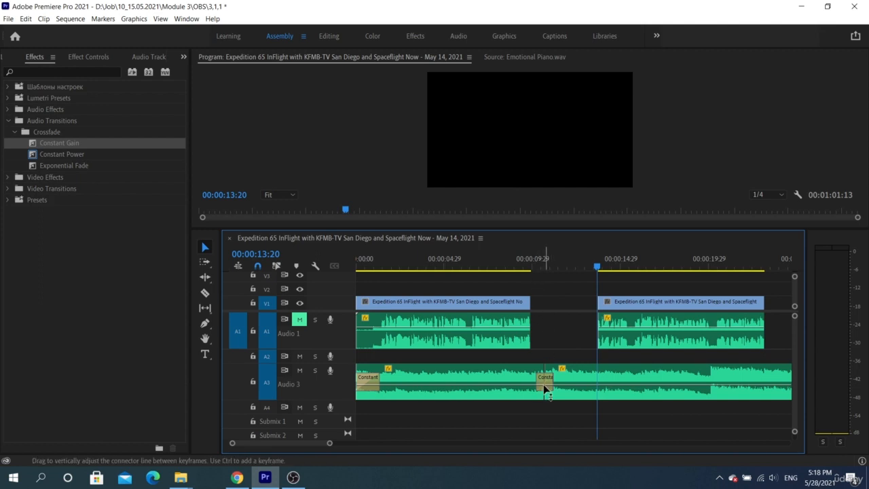
Set the Constant Gain crossfade duration to 3 seconds in its duration dialog.
scroll(543, 384, up, 6)
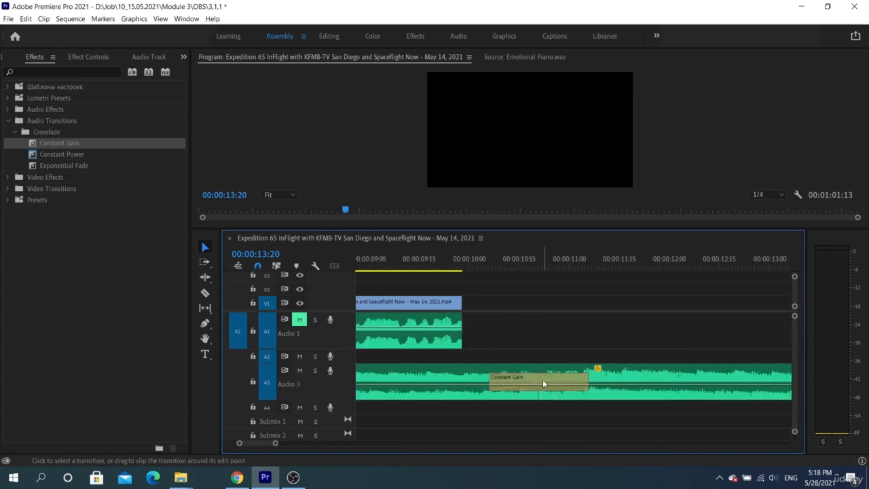
double_click(542, 382)
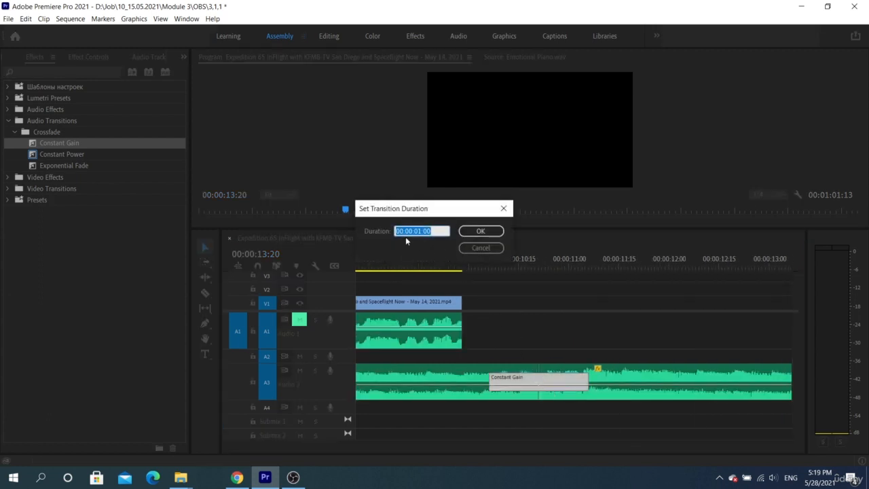
click(440, 232)
key(Return)
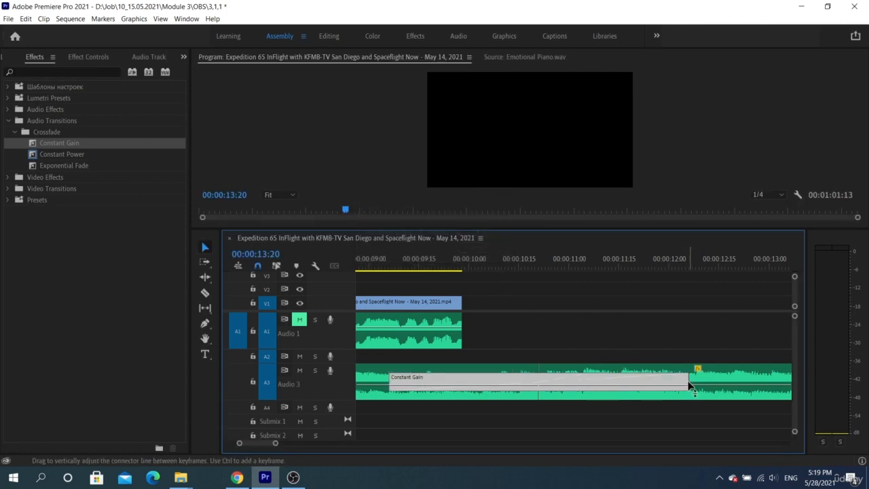
Trim and slide the crossfade over the Audio 3 cut to 22 frames, 10:11 to 11:02.
drag(690, 380, 597, 370)
drag(532, 379, 558, 383)
drag(620, 377, 550, 385)
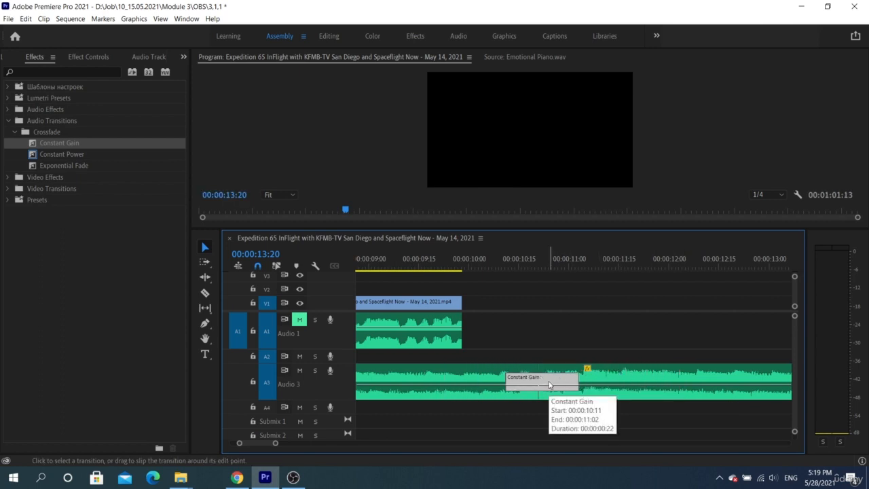
click(534, 381)
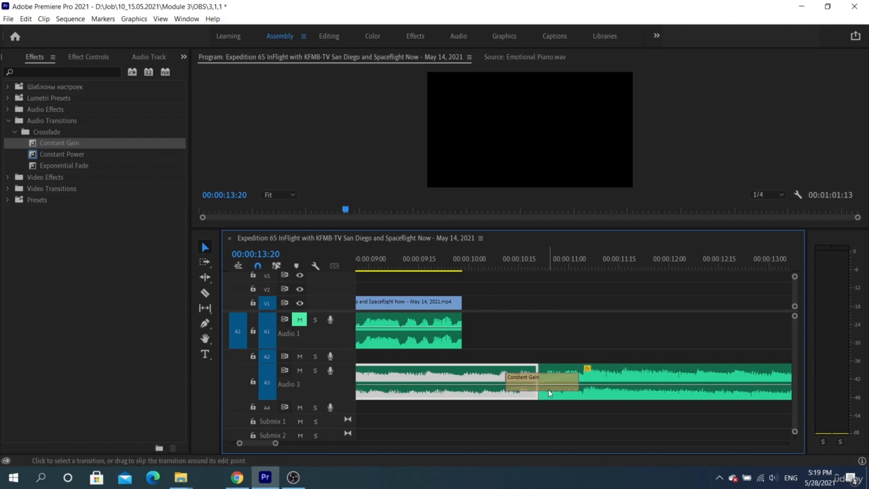
click(183, 56)
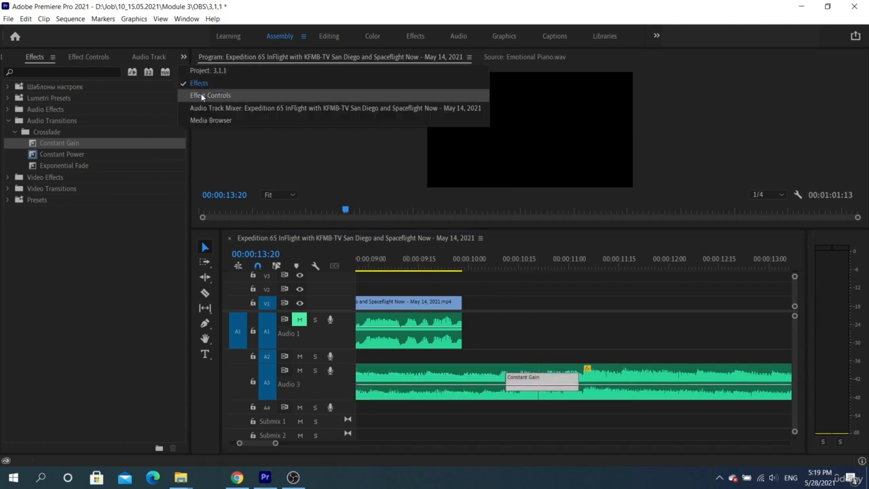
In Effect Controls, try Center at Cut, Start at Cut and End at Cut alignments.
click(201, 96)
drag(190, 117, 302, 117)
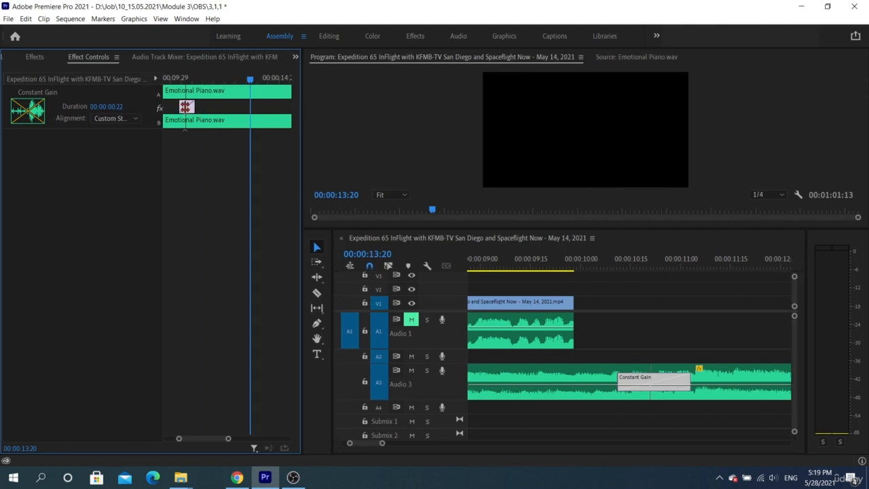
click(116, 118)
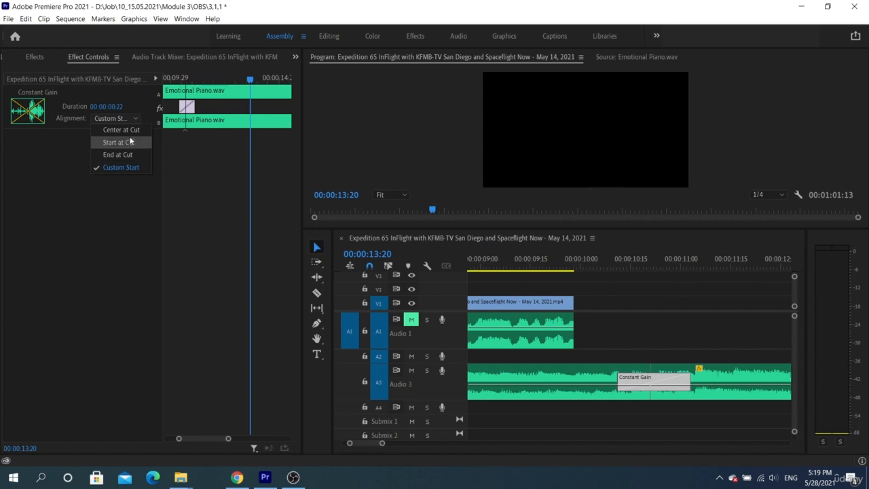
click(125, 129)
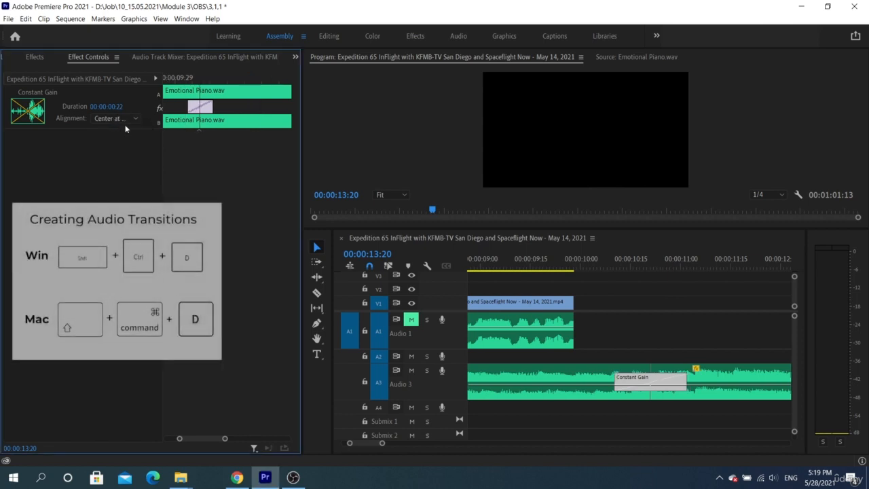
click(124, 122)
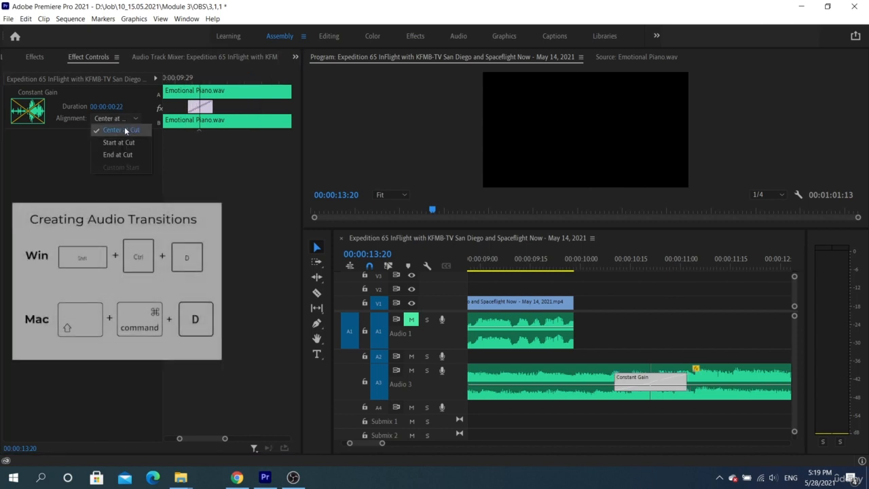
click(127, 143)
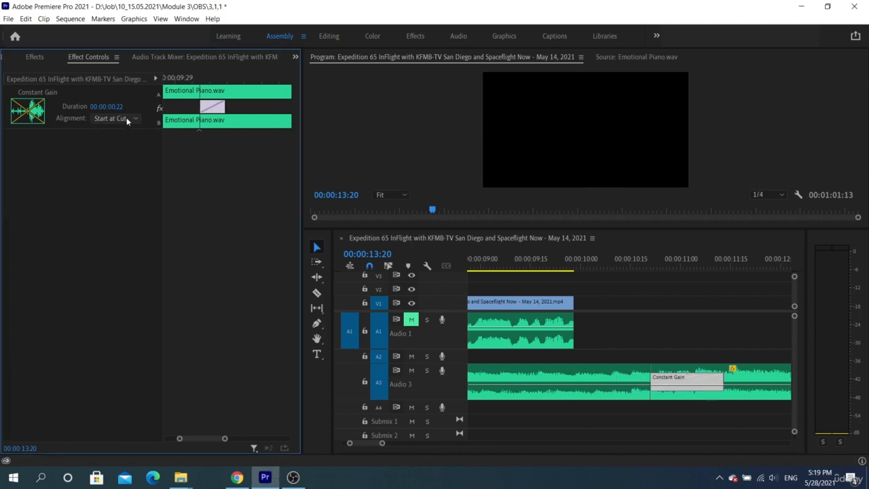
click(126, 118)
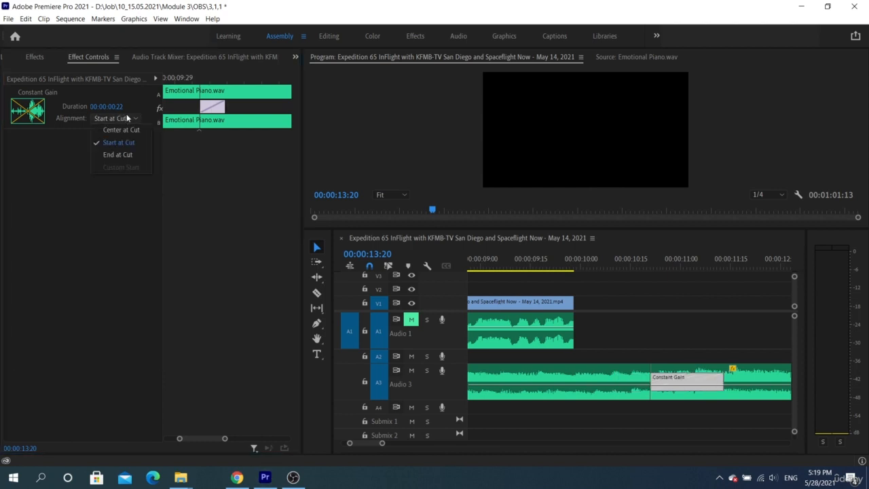
click(123, 155)
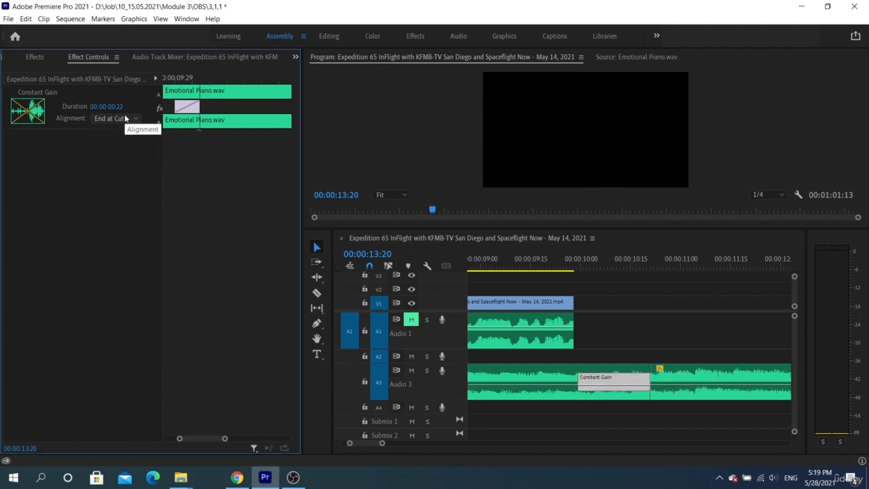
click(125, 118)
click(167, 145)
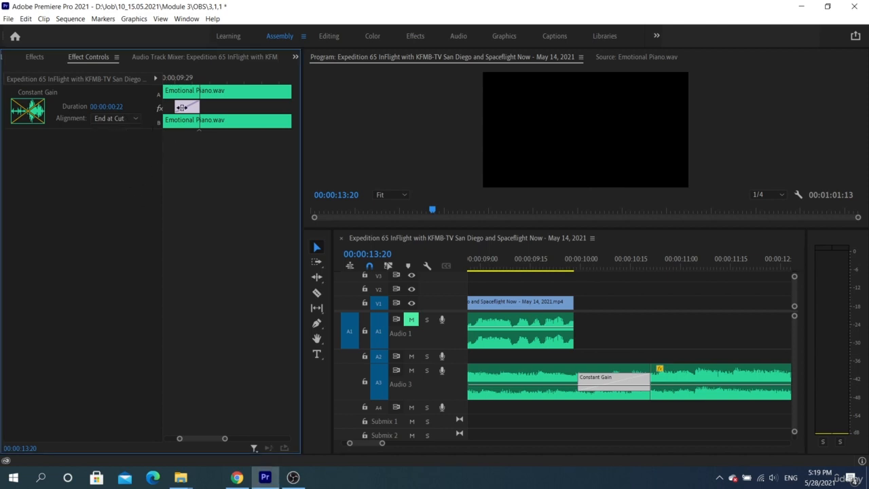
Slide the crossfade to a custom position over the cut and play it back.
drag(181, 107, 195, 108)
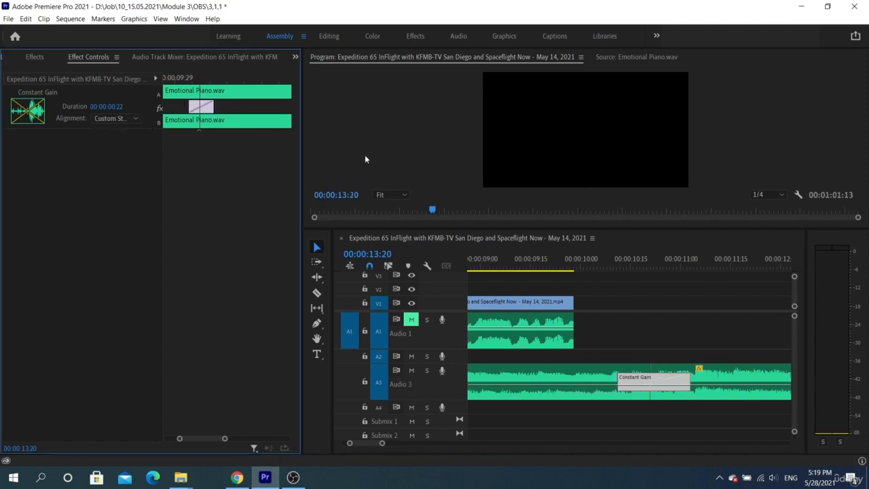
click(618, 258)
key(space)
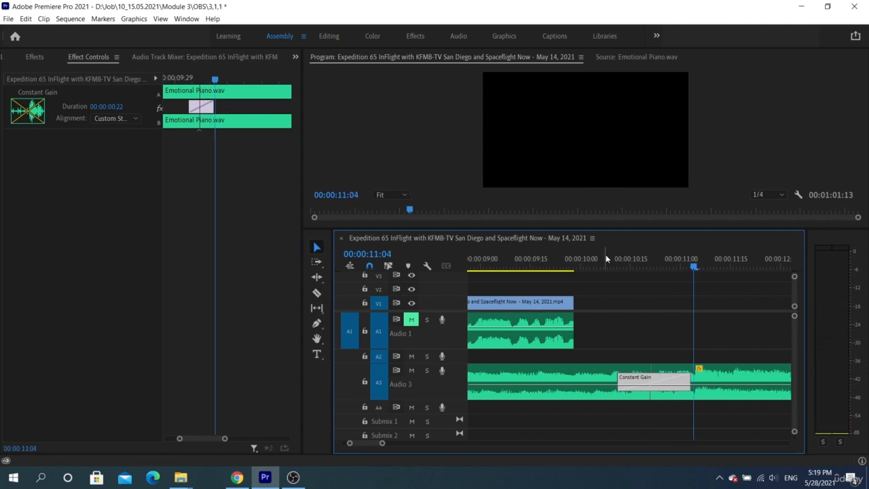
scroll(606, 275, down, 8)
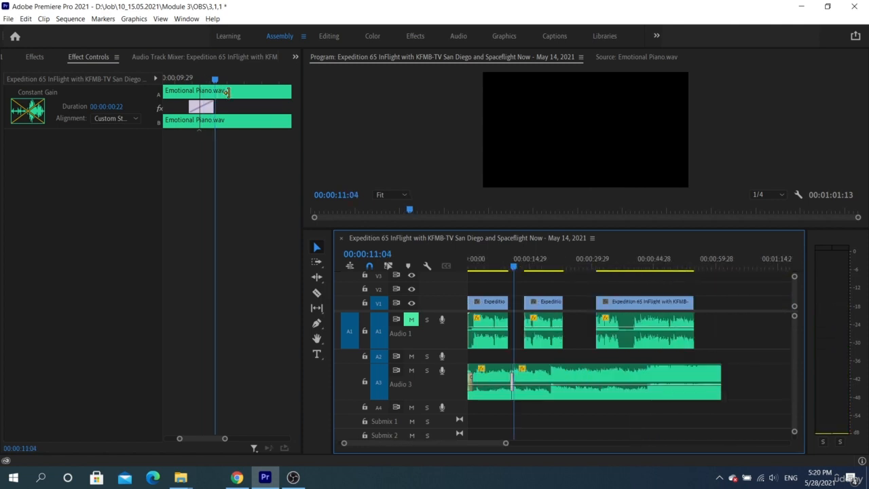
Apply Constant Power to the Audio 3 cut, leaving its duration at 00:00:00:22.
click(35, 56)
click(68, 154)
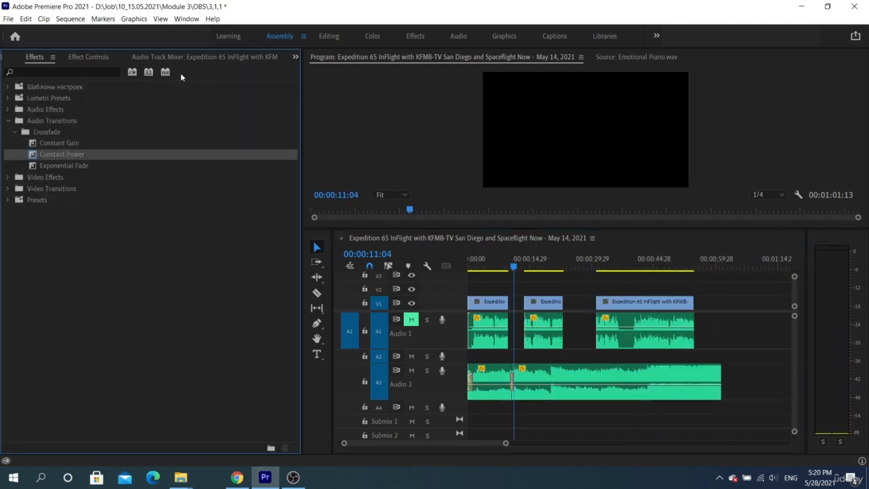
click(108, 58)
click(515, 390)
scroll(514, 388, up, 2)
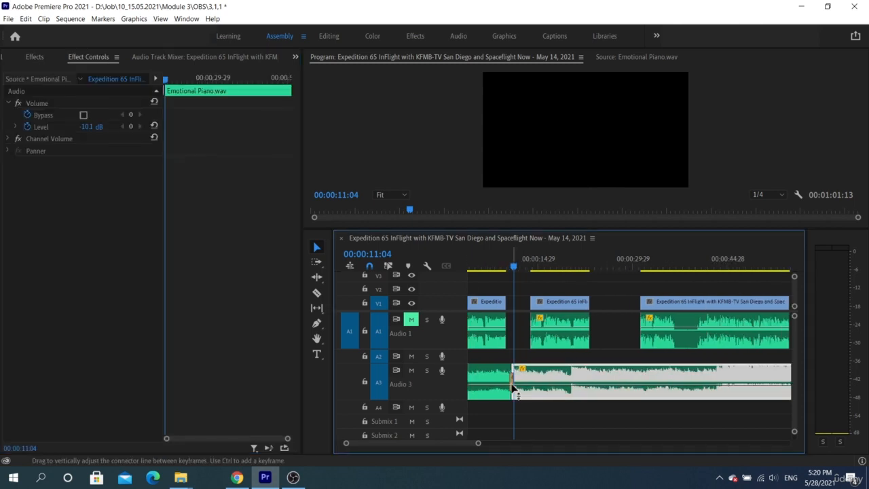
double_click(512, 385)
click(483, 249)
Select the new Constant Power crossfade and bring up the project media bin.
scroll(544, 340, up, 2)
click(482, 382)
click(487, 387)
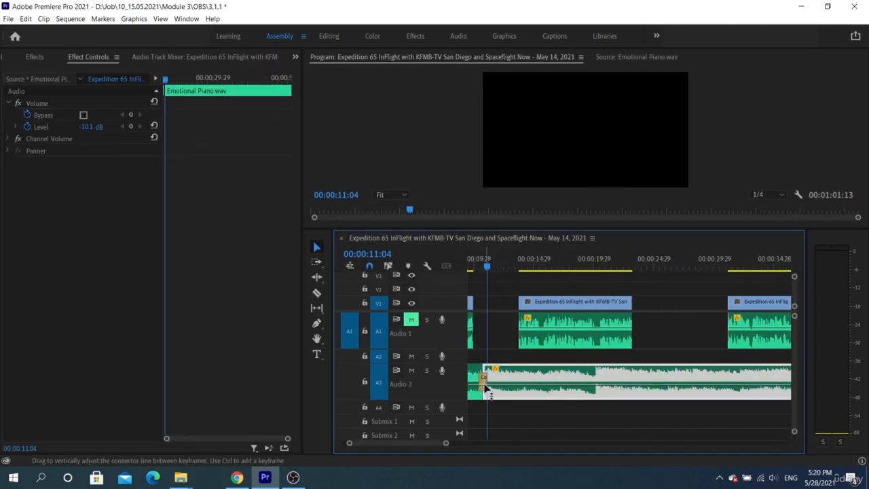
click(484, 384)
click(484, 383)
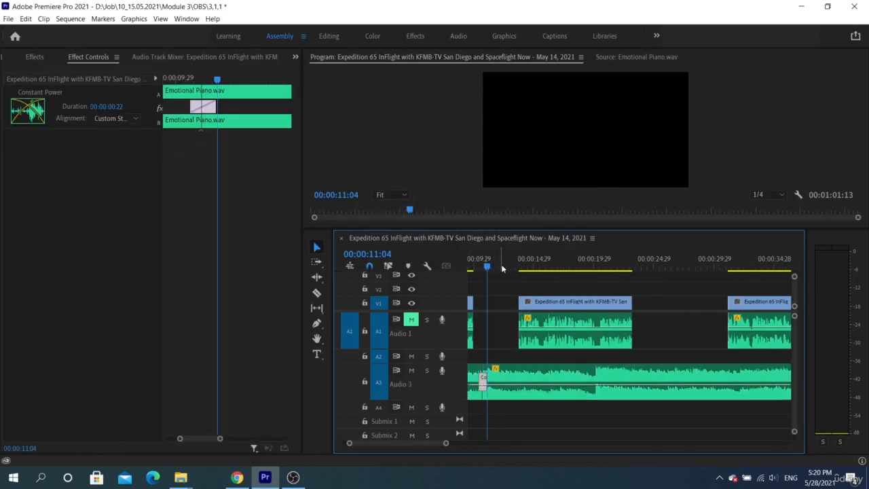
scroll(516, 276, down, 2)
key(shift+1)
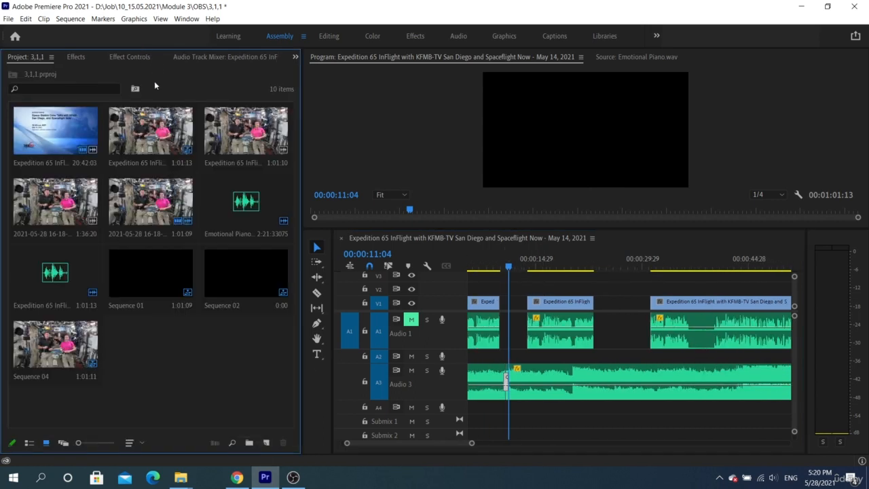
Create a Bars and Tone clip with default settings and place it on V1/A1.
click(265, 442)
click(302, 369)
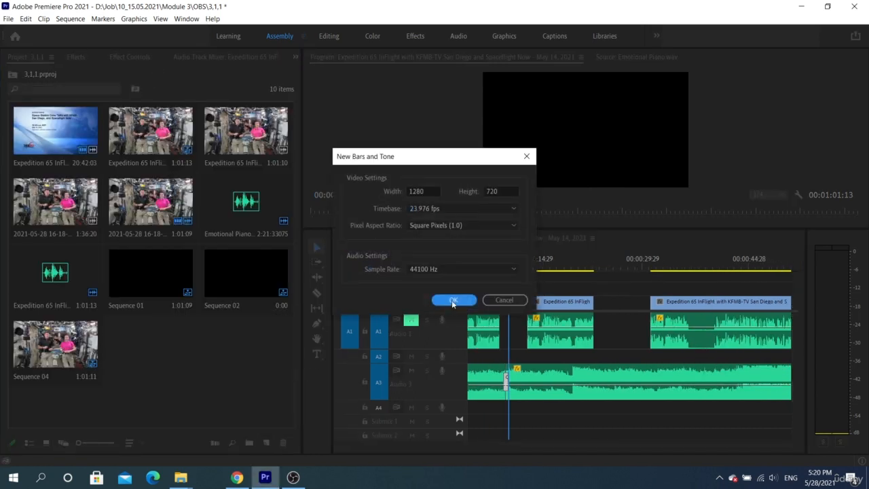
click(454, 301)
scroll(508, 369, down, 5)
scroll(508, 370, down, 2)
drag(163, 360, 520, 345)
scroll(537, 325, up, 8)
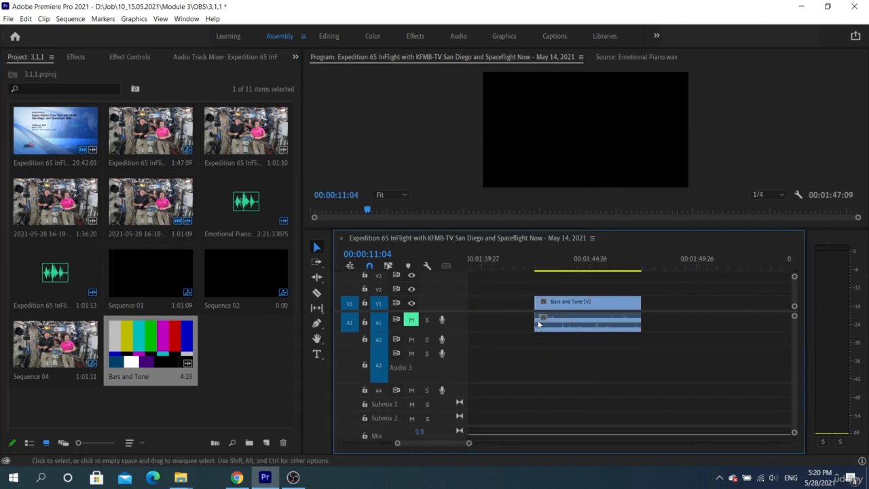
scroll(542, 319, up, 3)
Cut Bars and Tone four times and delete the two short pieces, leaving three clips.
key(c)
click(557, 300)
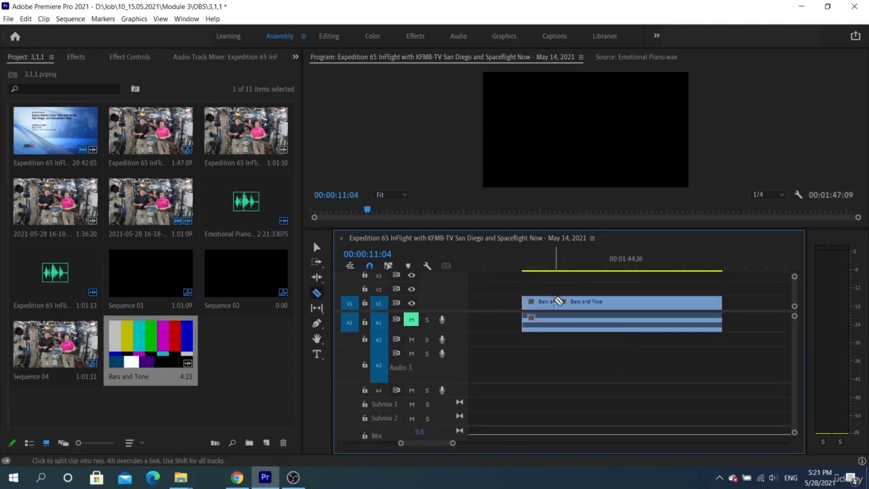
click(583, 302)
click(635, 308)
click(657, 317)
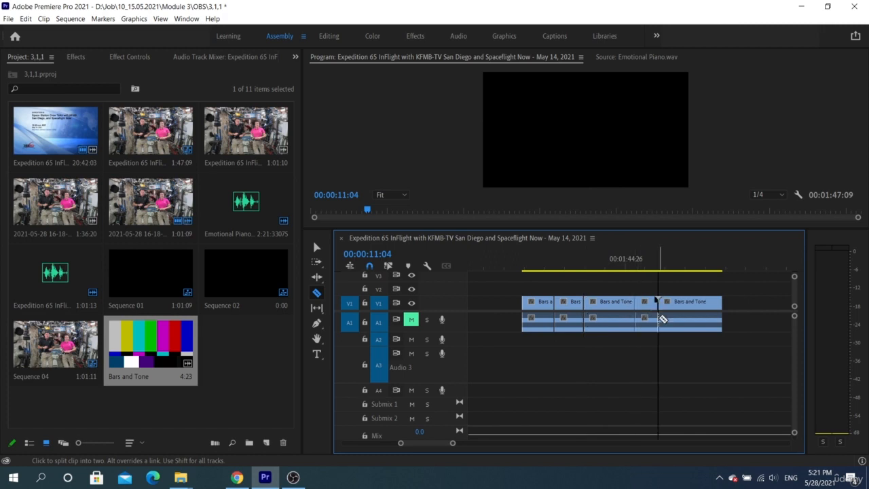
key(v)
click(646, 329)
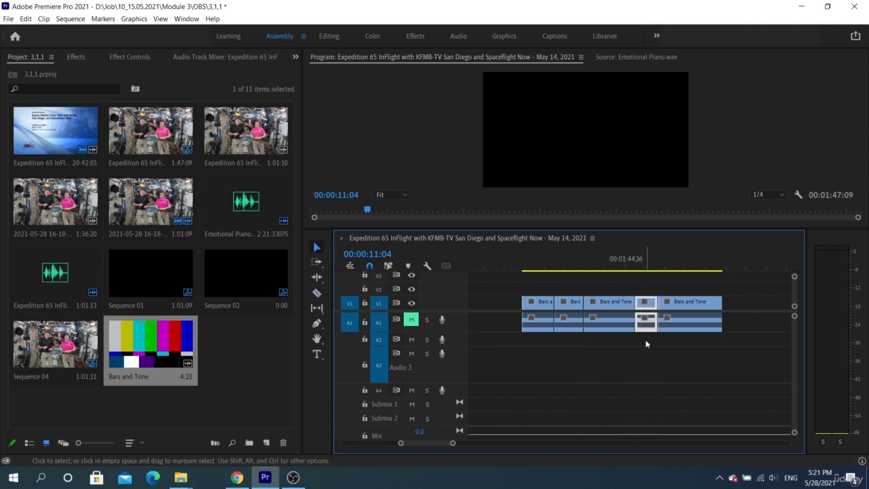
key(Delete)
click(572, 325)
key(Delete)
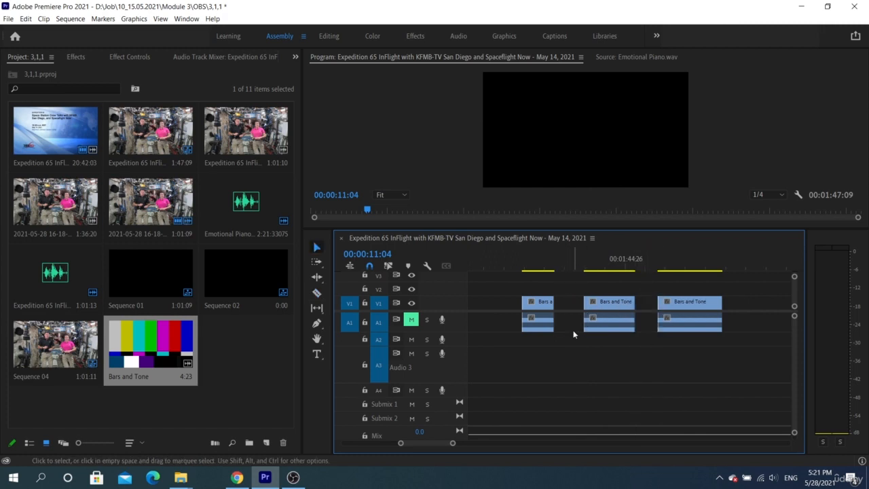
Split only the audio of each of the three Bars and Tone clips.
scroll(555, 345, up, 2)
key(c)
alt+click(524, 323)
alt+click(644, 324)
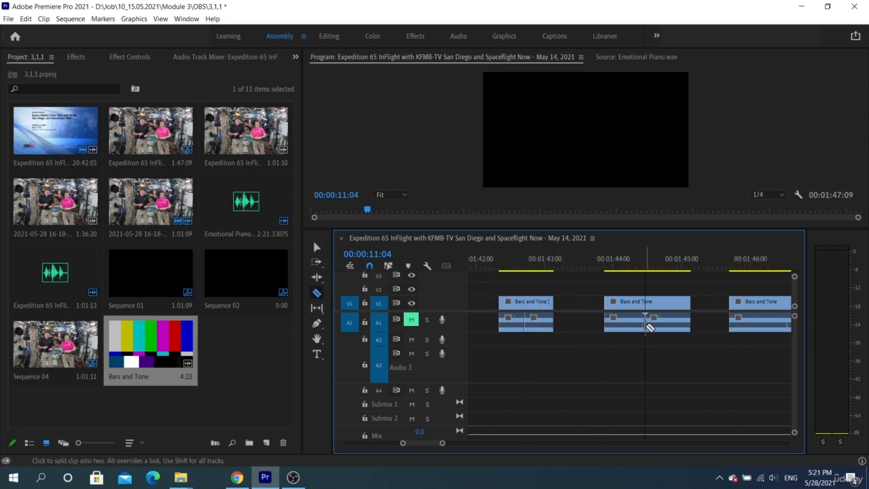
scroll(668, 325, down, 1)
alt+click(752, 326)
click(76, 57)
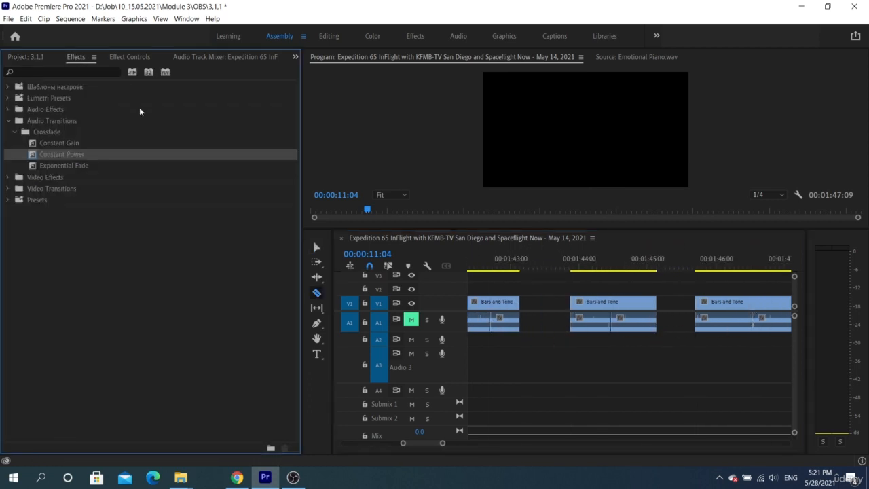
Select the first audio piece and set Constant Gain, then Constant Power, as the default transition.
key(v)
click(490, 266)
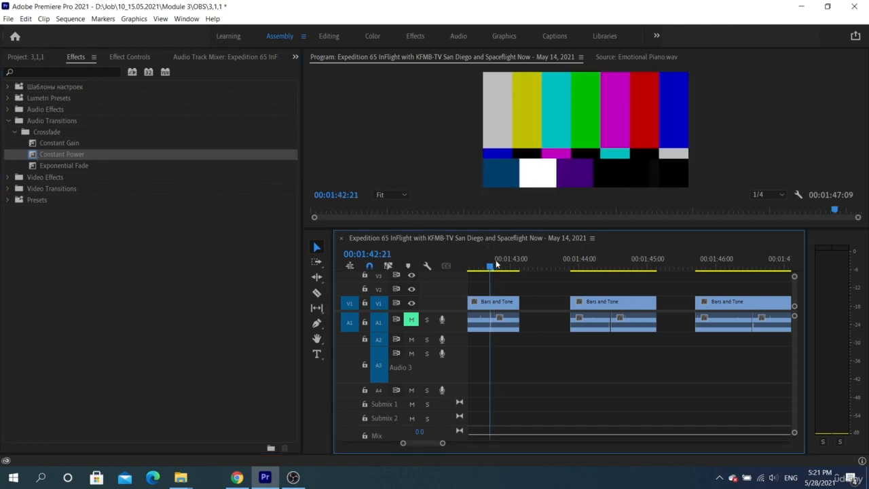
click(496, 324)
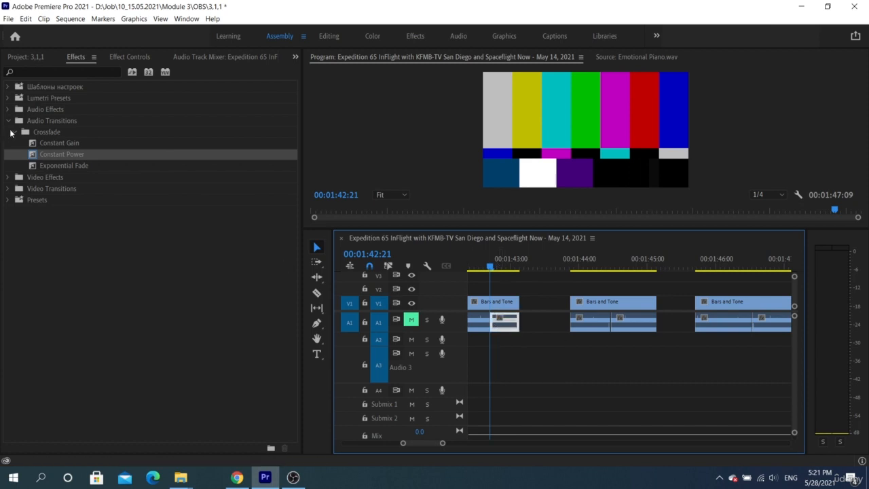
right_click(57, 142)
click(71, 149)
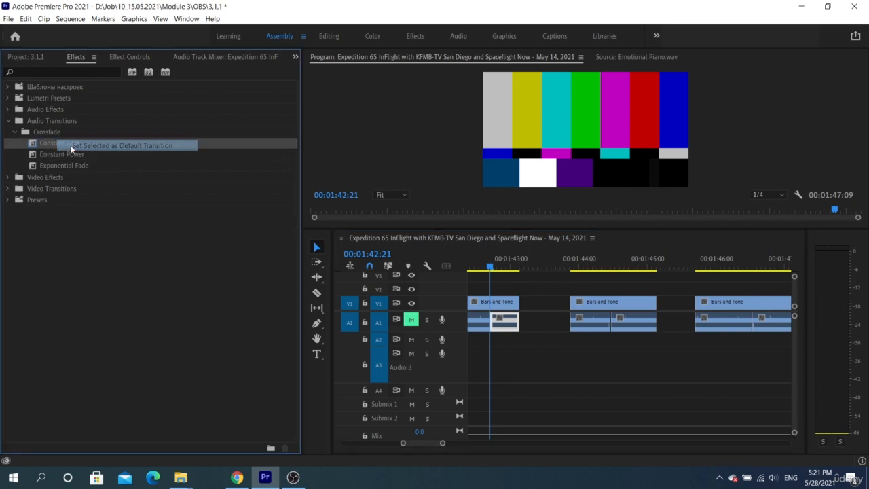
right_click(53, 156)
click(68, 163)
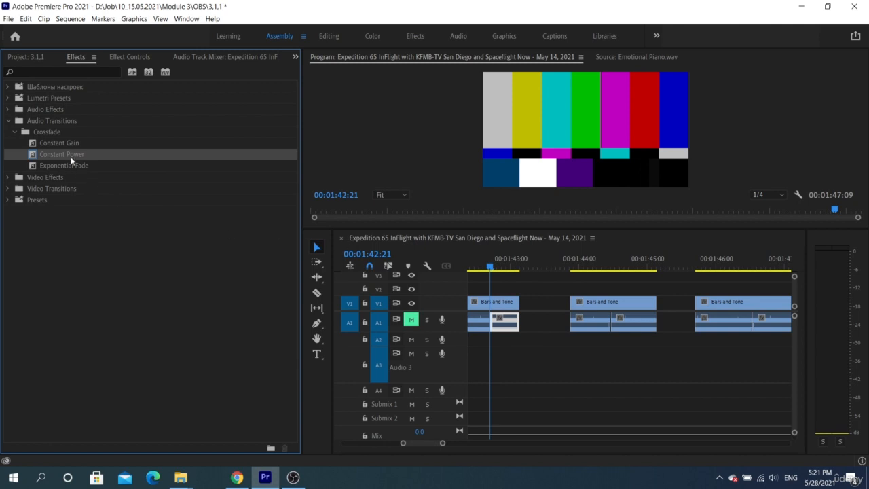
Drop Constant Gain, Constant Power and Exponential Fade onto the three A1 edit points.
drag(72, 142, 495, 331)
drag(76, 155, 615, 332)
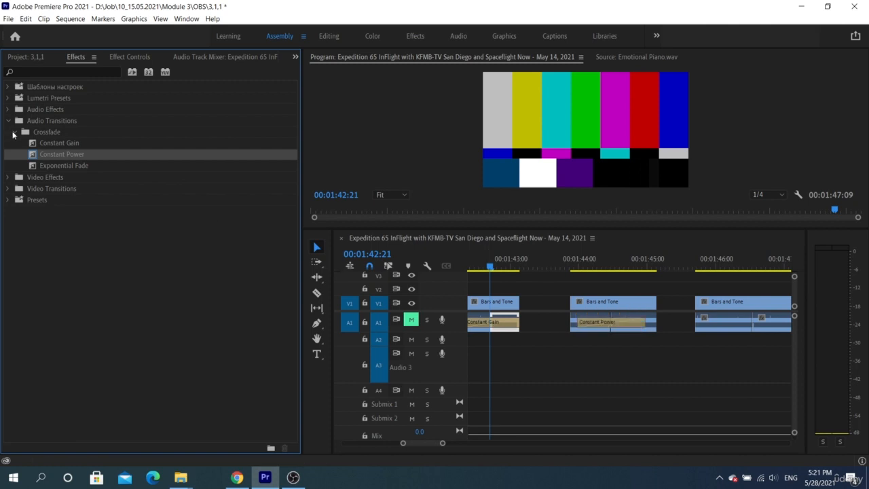
drag(70, 165, 751, 327)
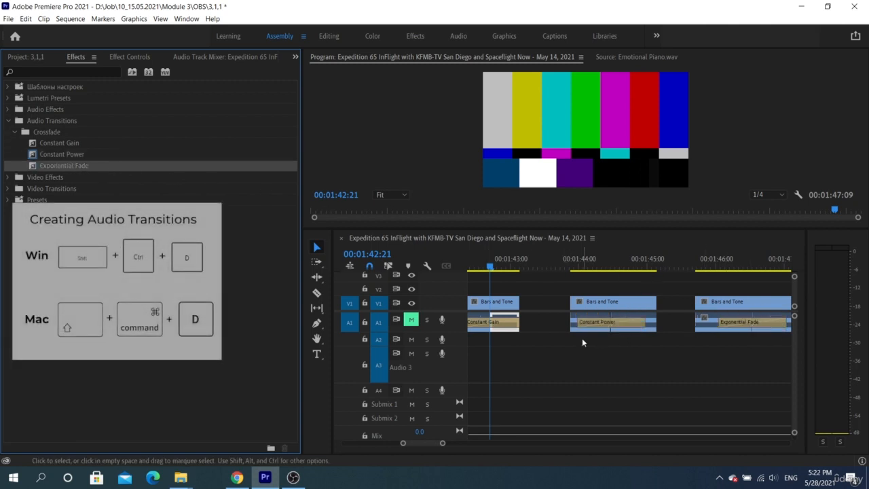
Zoom the timeline out and marquee-select all three clips with their crossfades.
key(minus)
key(minus)
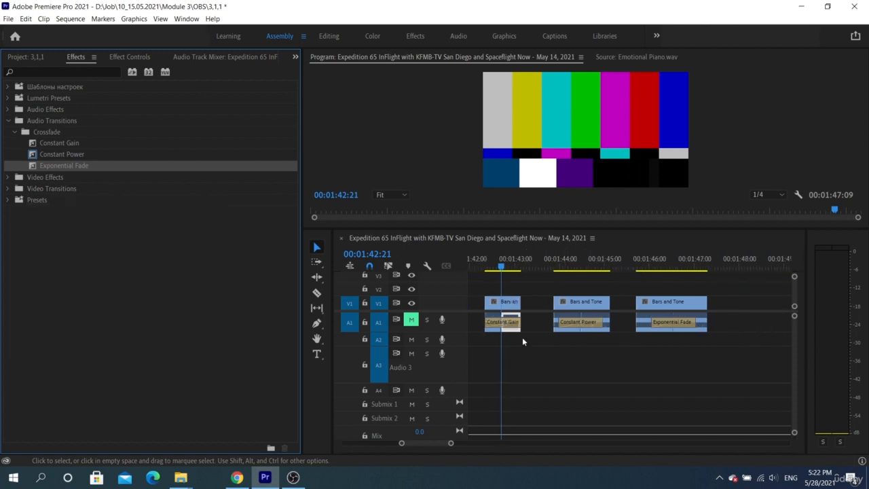
click(510, 323)
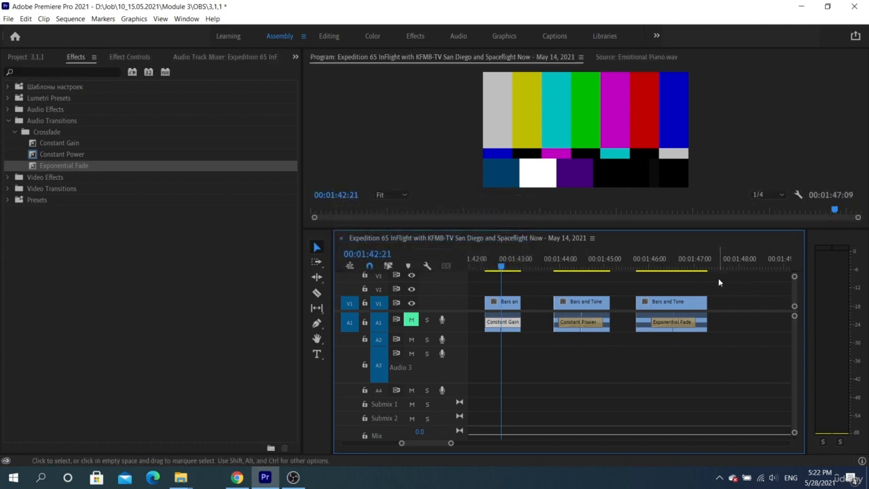
drag(719, 281, 478, 342)
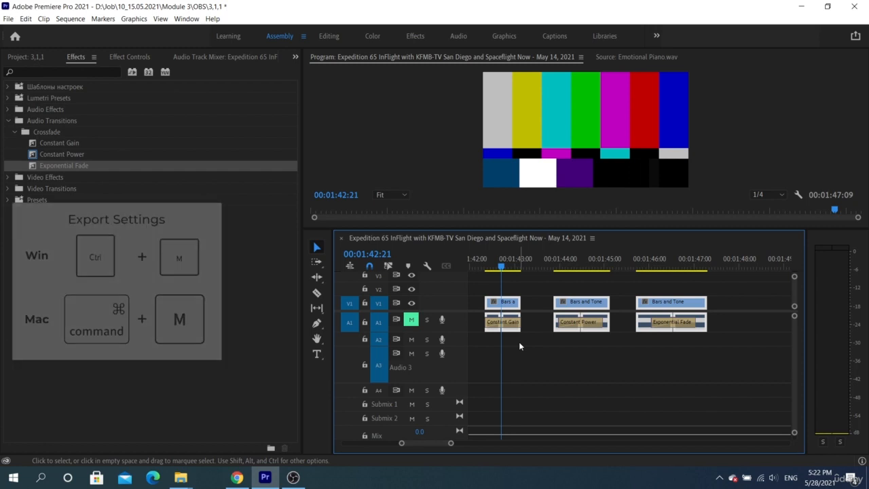
Export the sequence with Ctrl+M as Waveform Audio, 48 kHz 16-bit WAV.
key(ctrl+m)
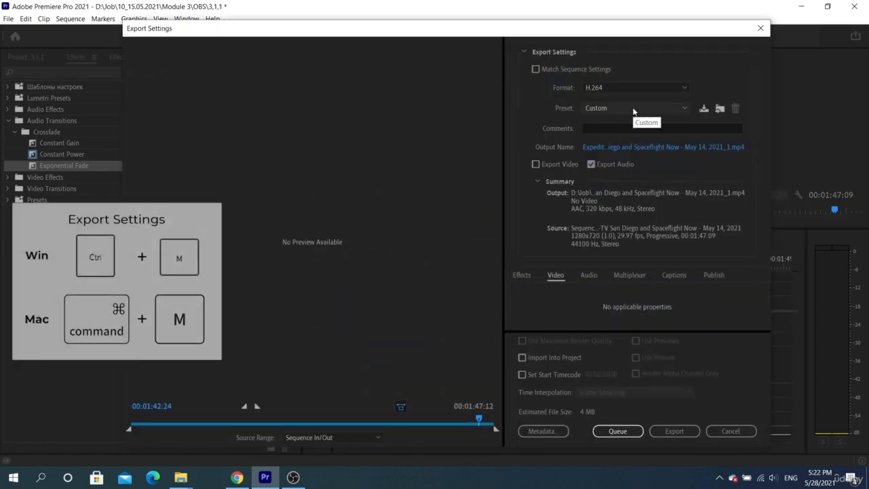
click(634, 88)
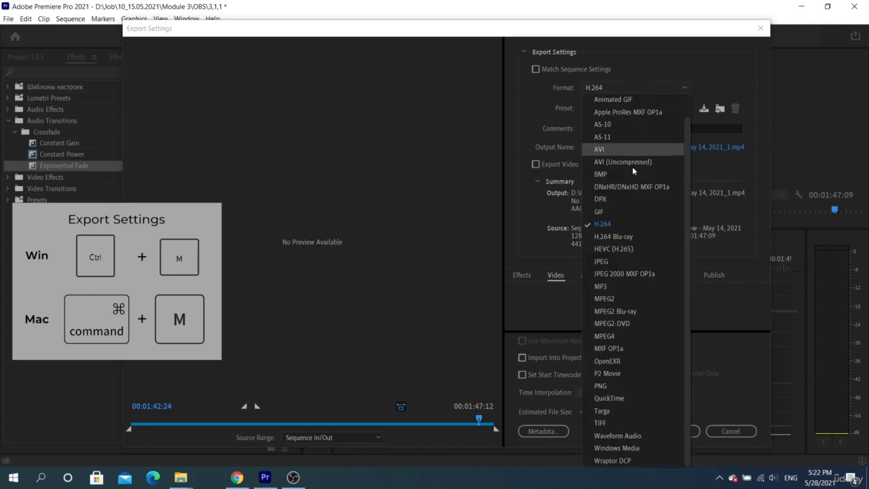
click(617, 435)
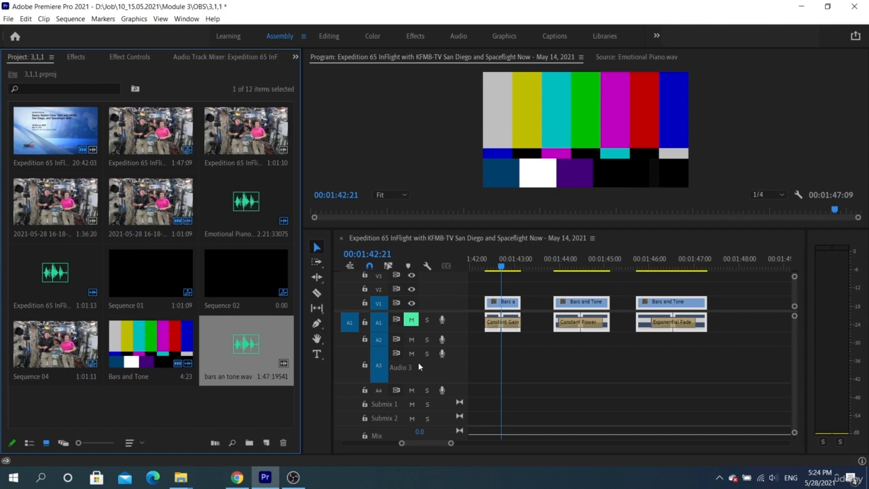
click(570, 264)
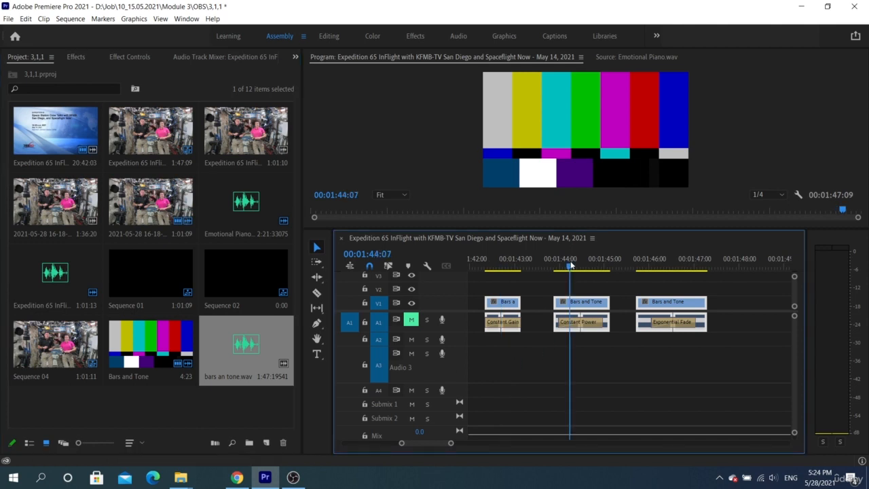
Unmute A1 and play the Bars and Tone crossfades from the first clip.
key(space)
drag(485, 266, 500, 267)
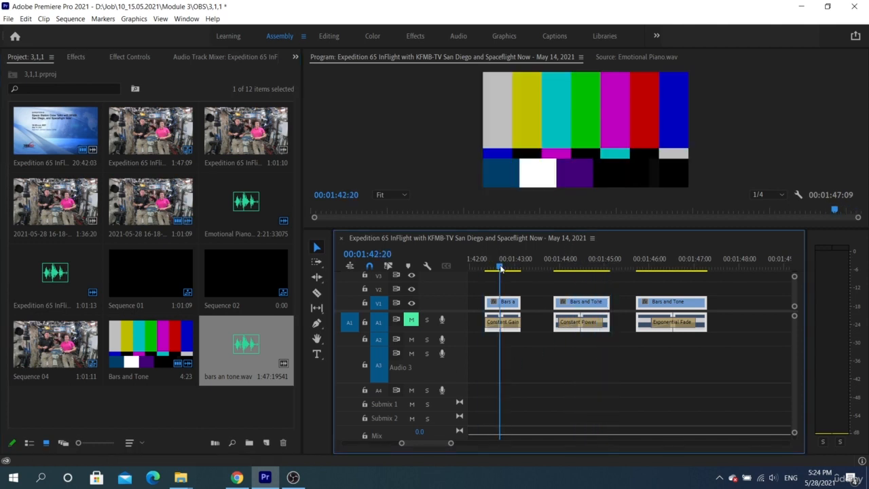
key(space)
key(space)
click(412, 319)
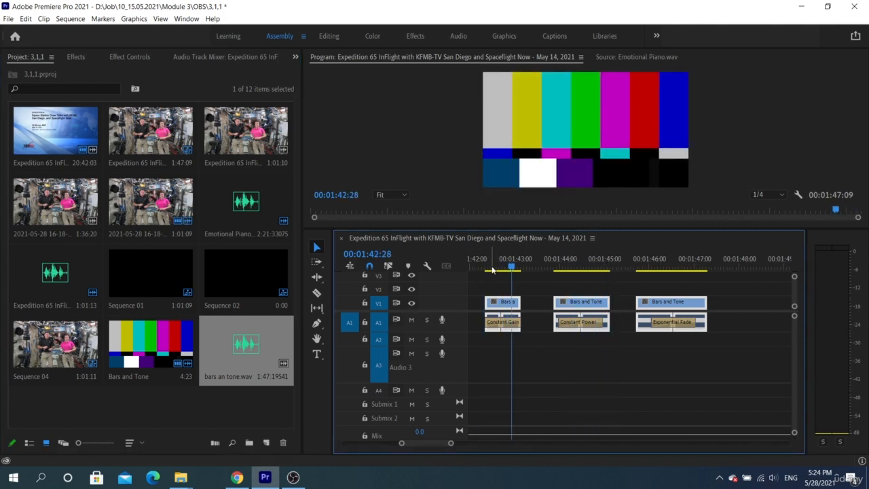
click(492, 267)
key(space)
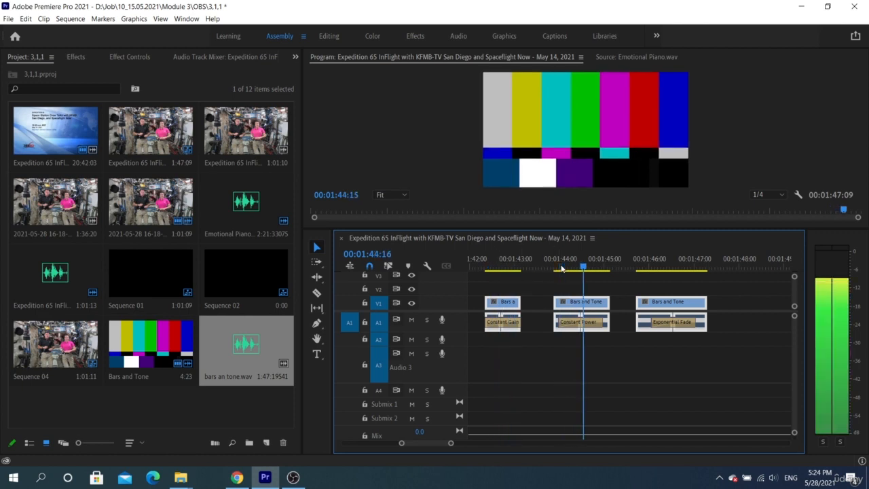
Add a fourth Bars and Tone clip after the third and place bars an tone.wav on A2.
mouse_move(252, 355)
mouse_down()
mouse_move(546, 323)
mouse_move(709, 338)
mouse_move(734, 326)
mouse_move(251, 352)
mouse_up()
drag(161, 345, 736, 326)
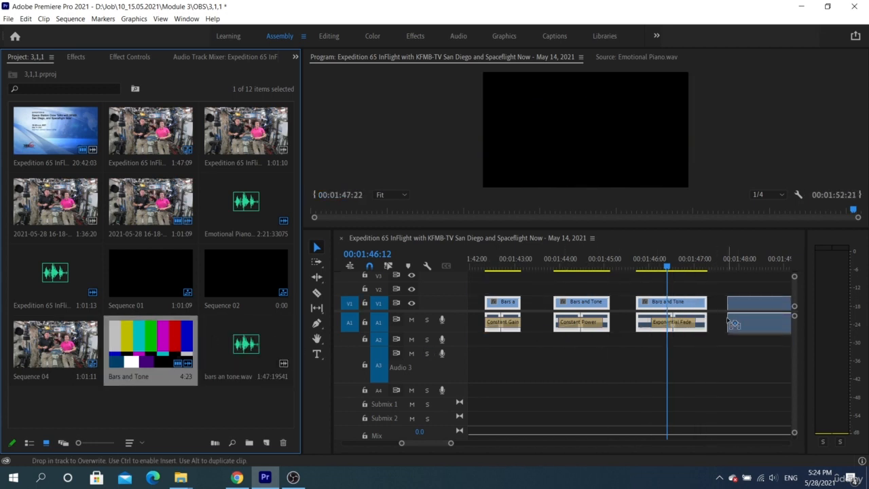
double_click(144, 339)
click(518, 305)
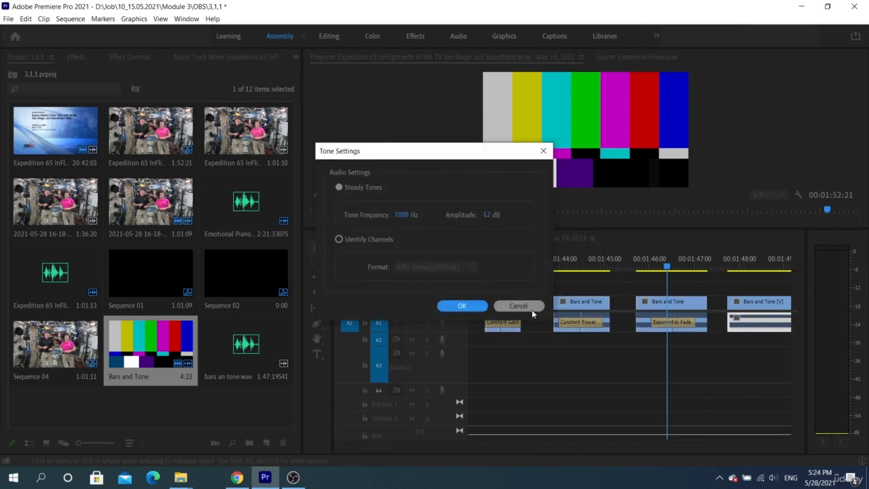
click(517, 304)
drag(253, 347, 491, 339)
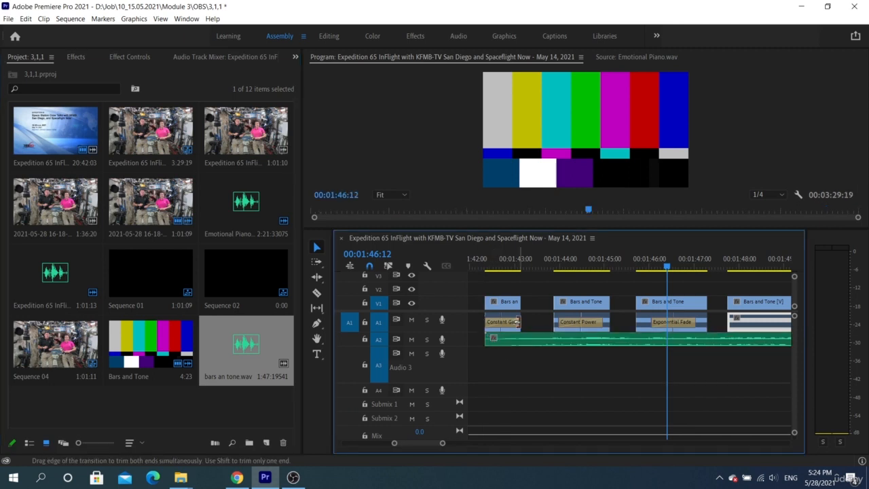
Load the A2 bars an tone.wav clip in the Source monitor and enlarge it to show the waveform.
double_click(528, 338)
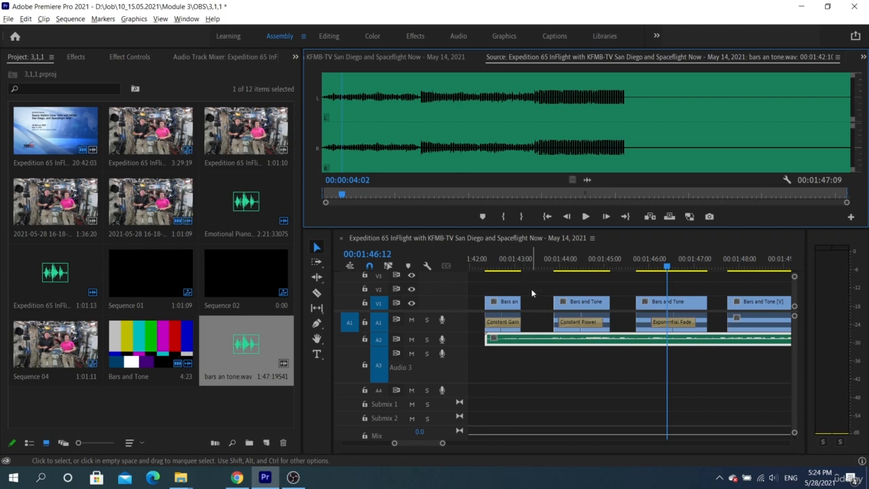
scroll(530, 288, down, 1)
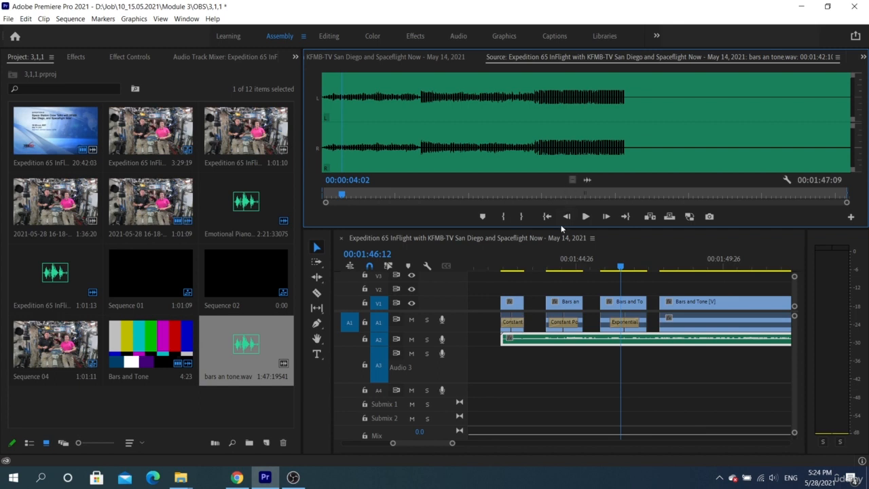
drag(560, 226, 560, 277)
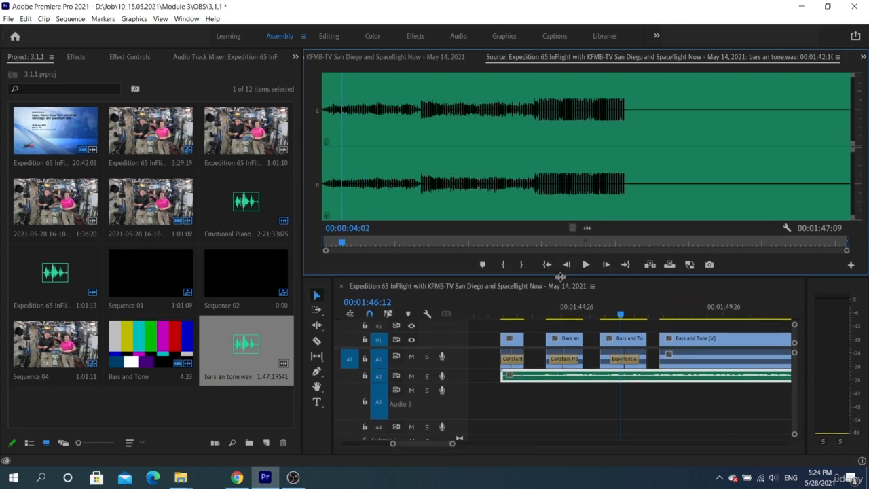
drag(560, 276, 560, 270)
Open the Tone Settings of the Bars and Tone clip on A1.
scroll(674, 353, down, 3)
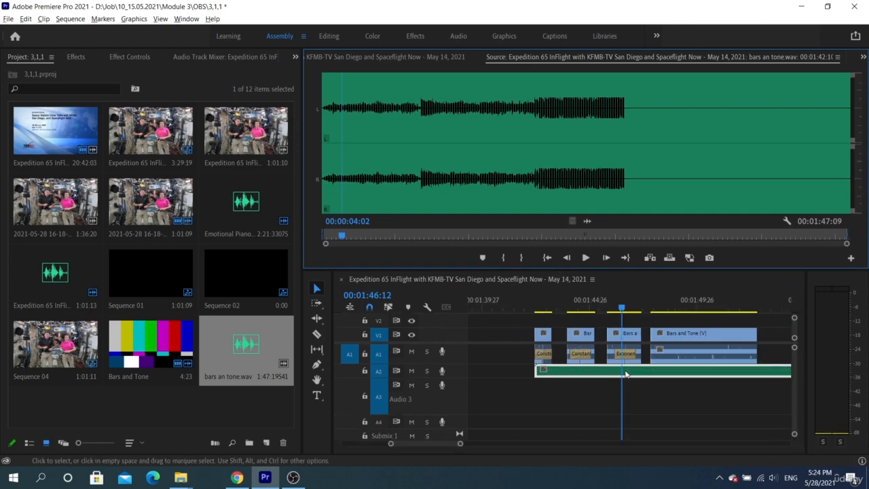
click(675, 352)
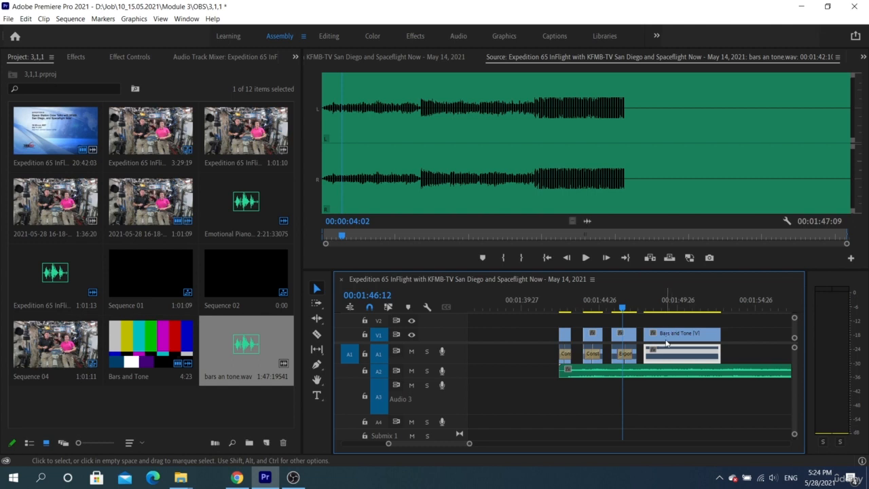
double_click(667, 354)
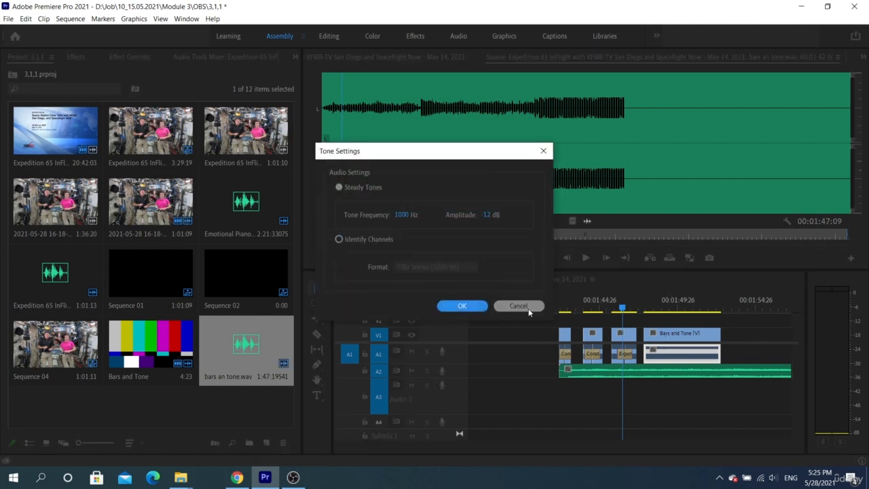
Close Tone Settings unchanged, move the playhead to 00:01:49:14, and recheck the A1 clip's tone settings.
click(523, 306)
click(671, 307)
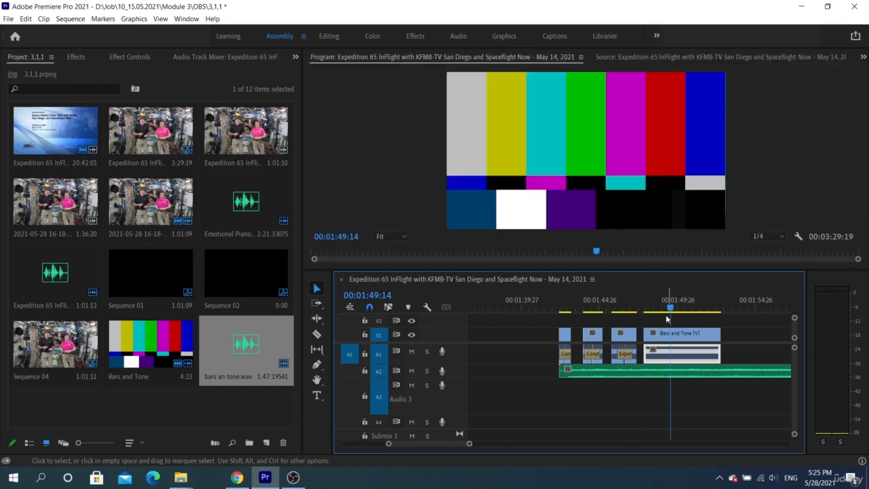
double_click(664, 351)
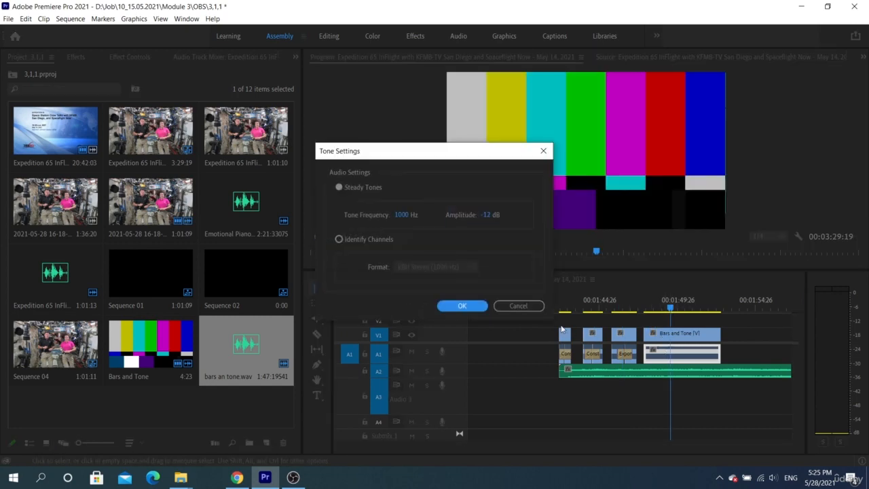
click(520, 305)
Check the Bars and Tone item's tone settings unchanged, then delete bars an tone.wav from Audio 2.
double_click(176, 334)
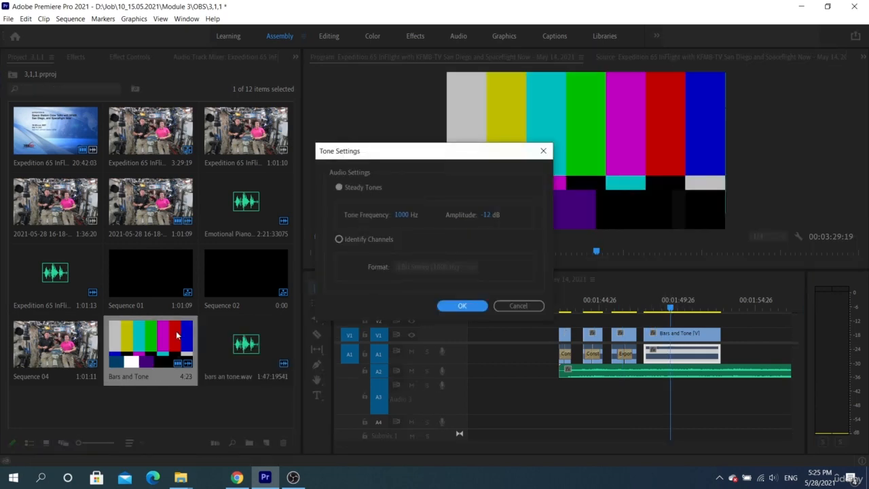
click(511, 304)
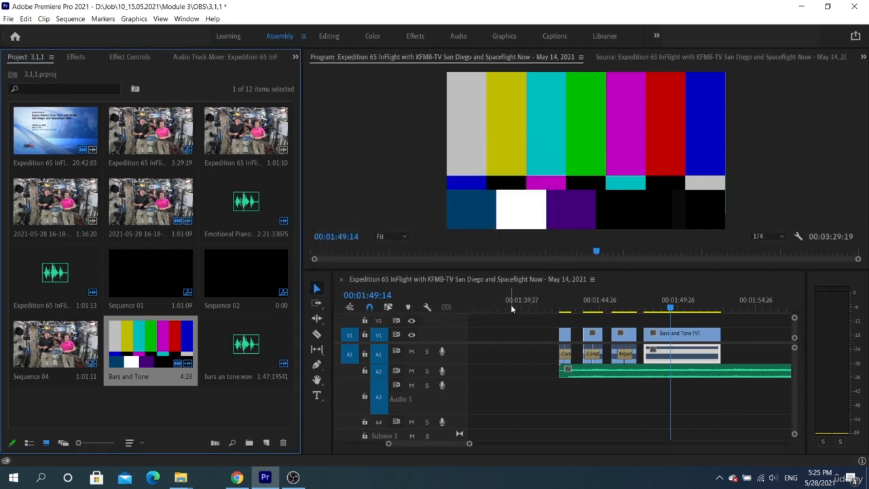
click(601, 372)
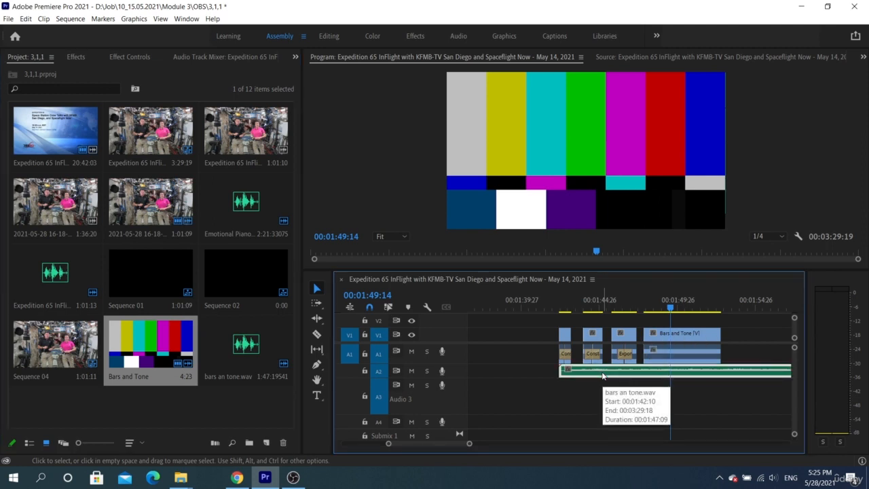
key(Delete)
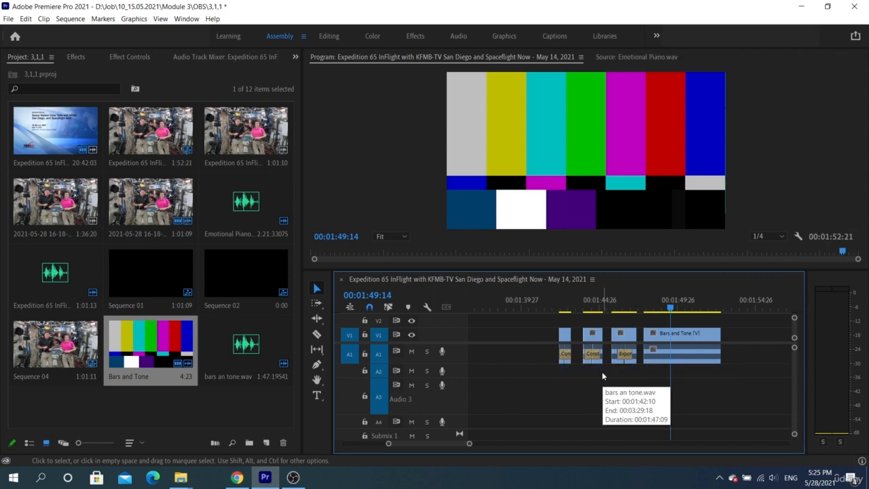